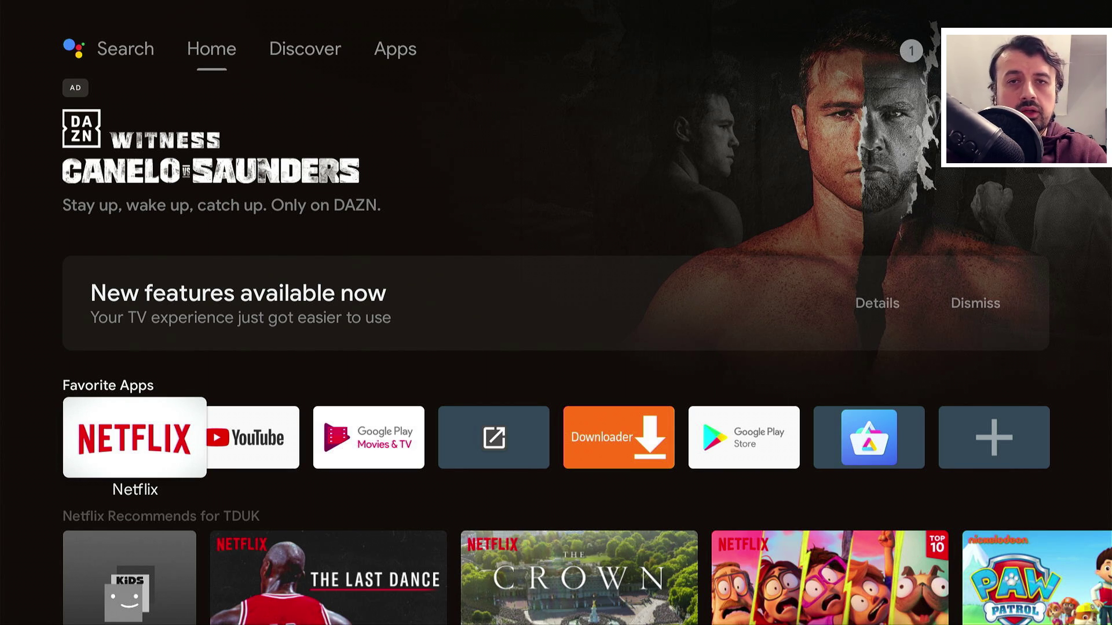
key(Up)
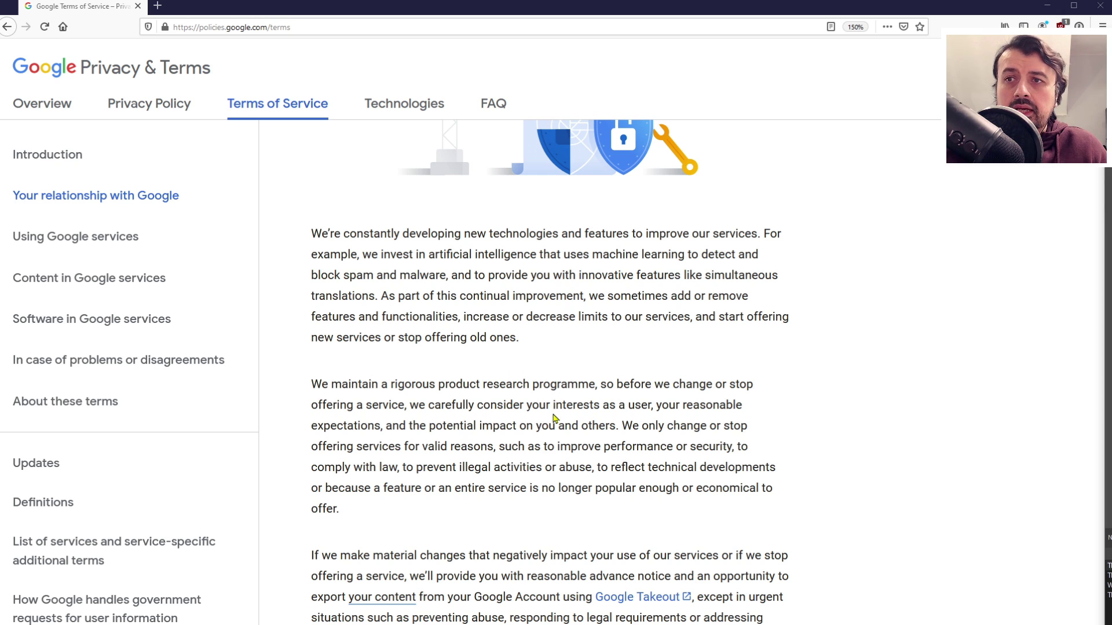
In the browser, highlight the Google Terms of Service passage about adding or removing features and functionalities
double_click(324, 234)
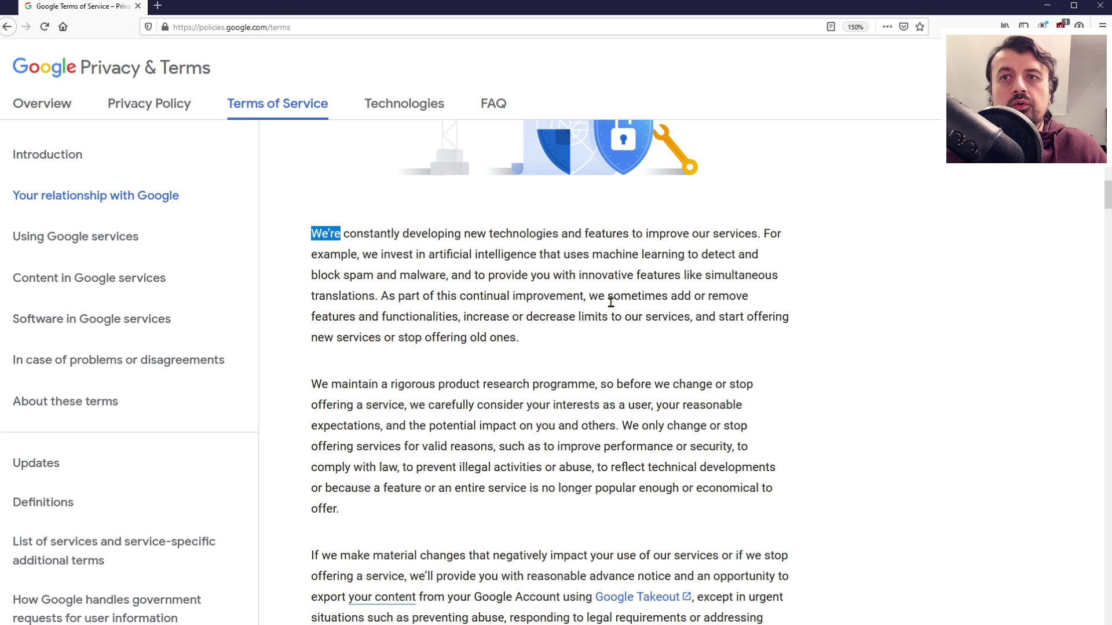
drag(583, 296, 594, 302)
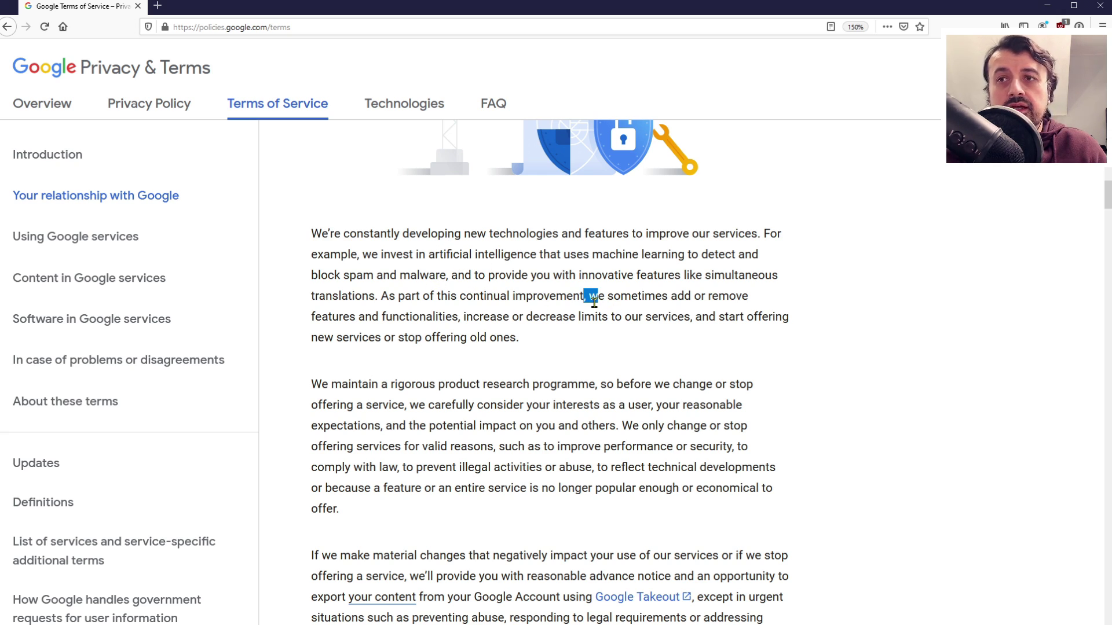
drag(594, 301, 555, 331)
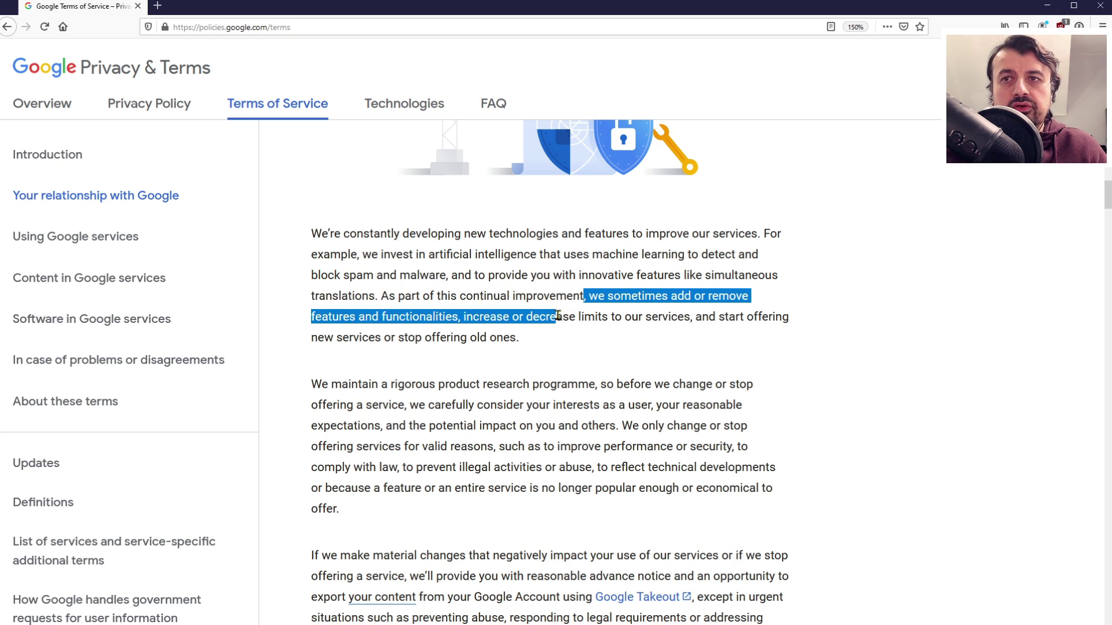
click(622, 321)
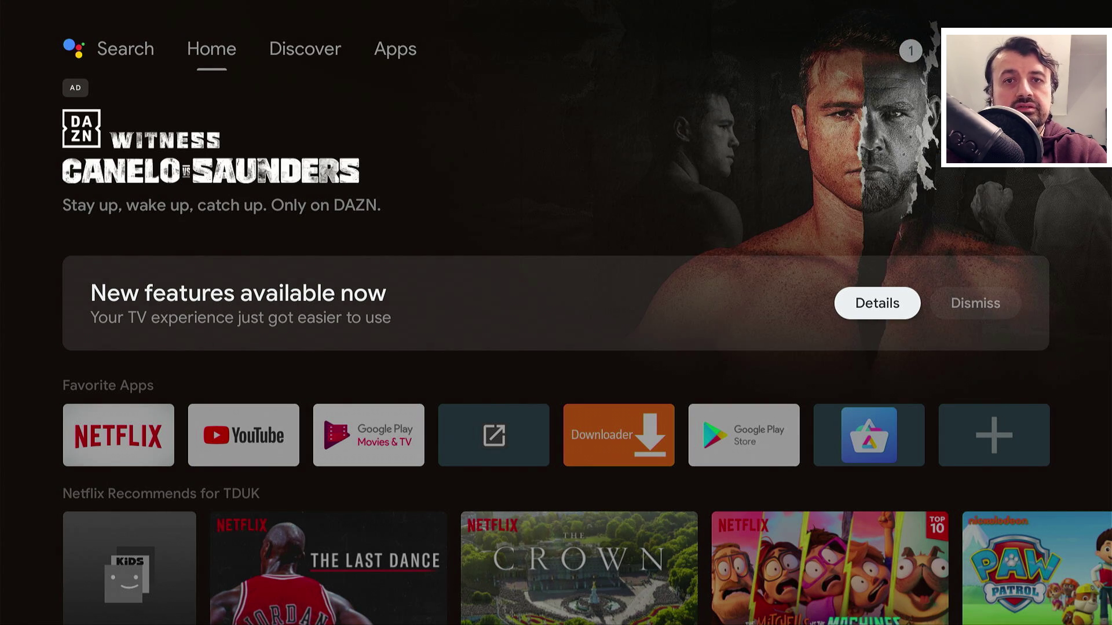
Browse the home screen's favorite apps and the promoted titles in the featured banner
key(Up)
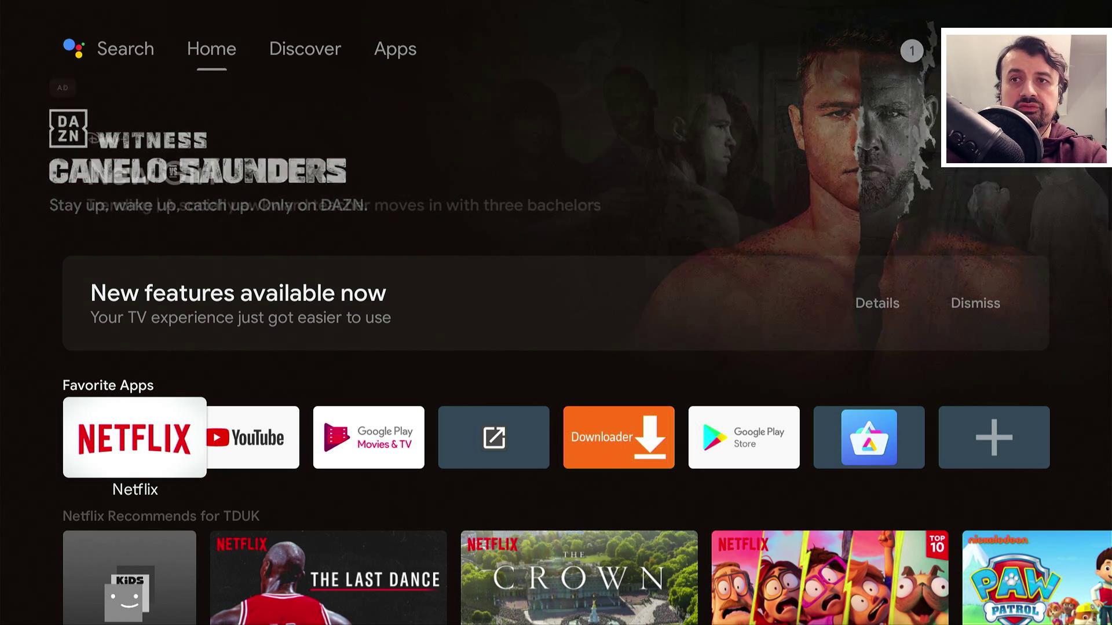
key(Right)
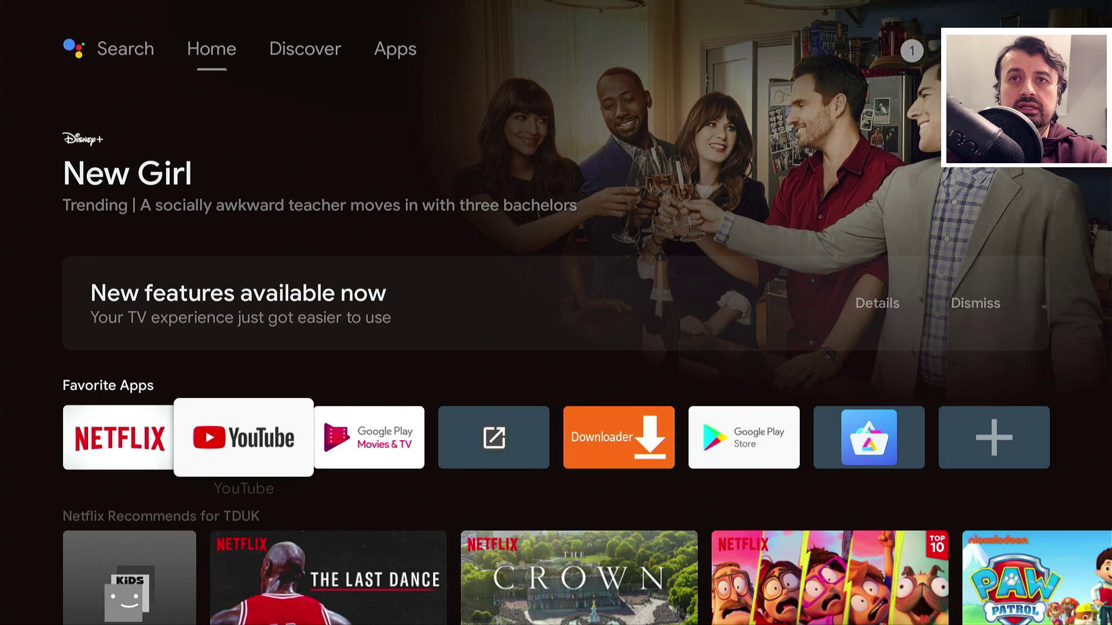
key(Up)
key(Right)
key(Up)
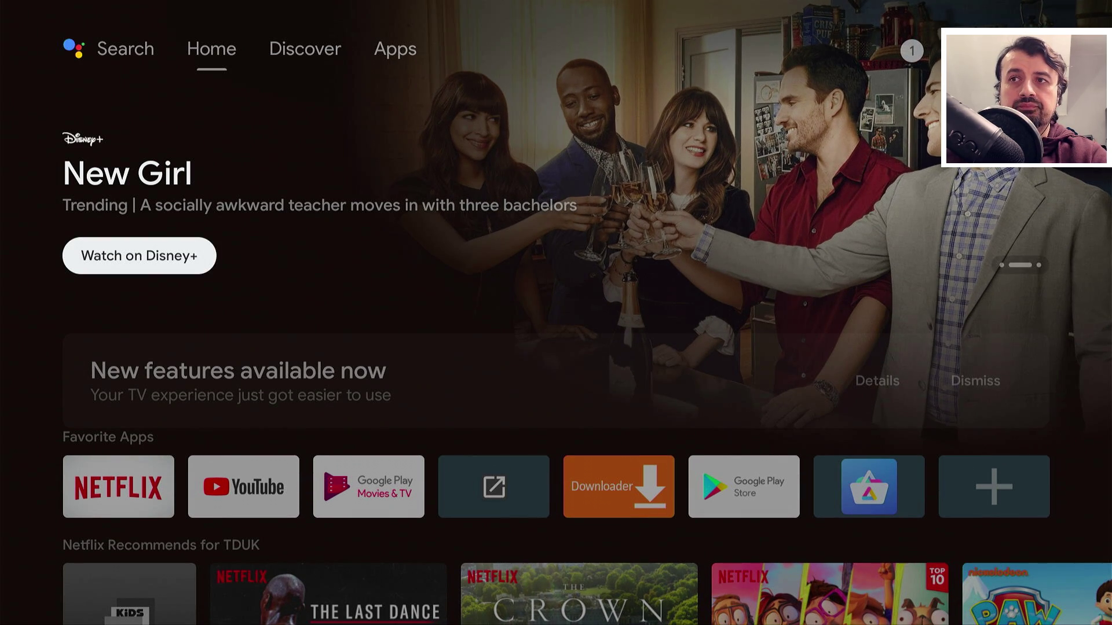
key(Right)
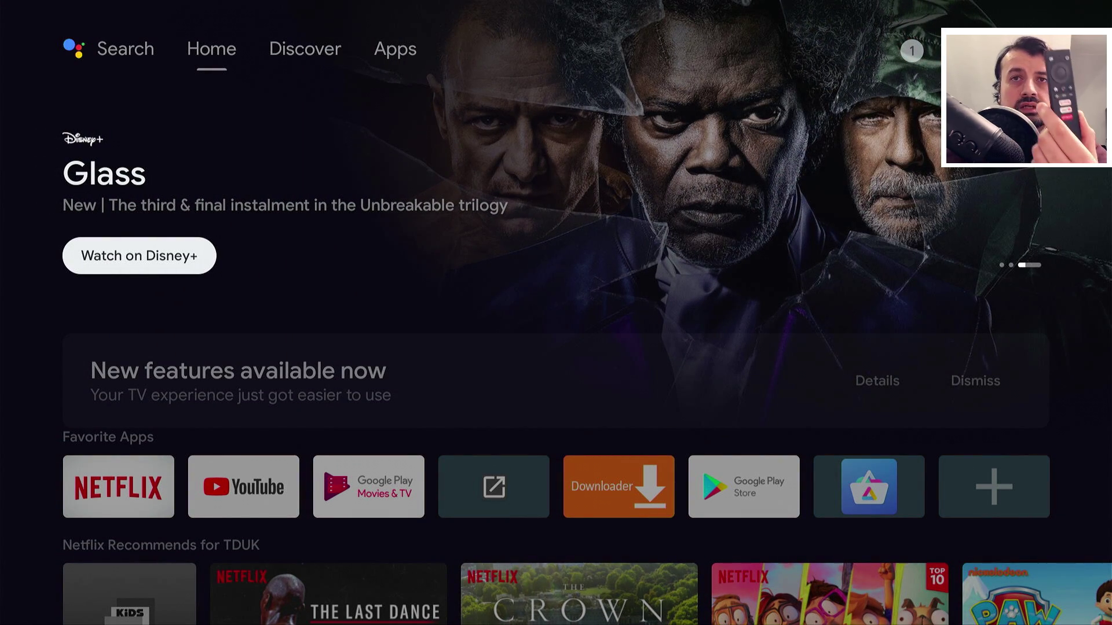
Open the Android TV device settings from the home screen
key(Up)
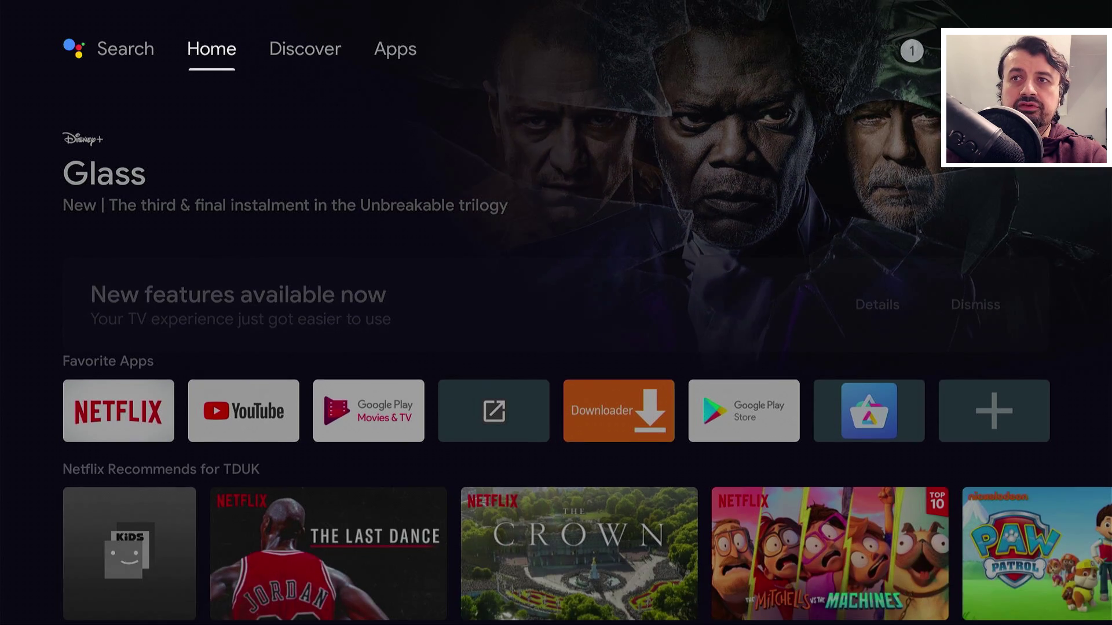
key(Right)
key(Right)
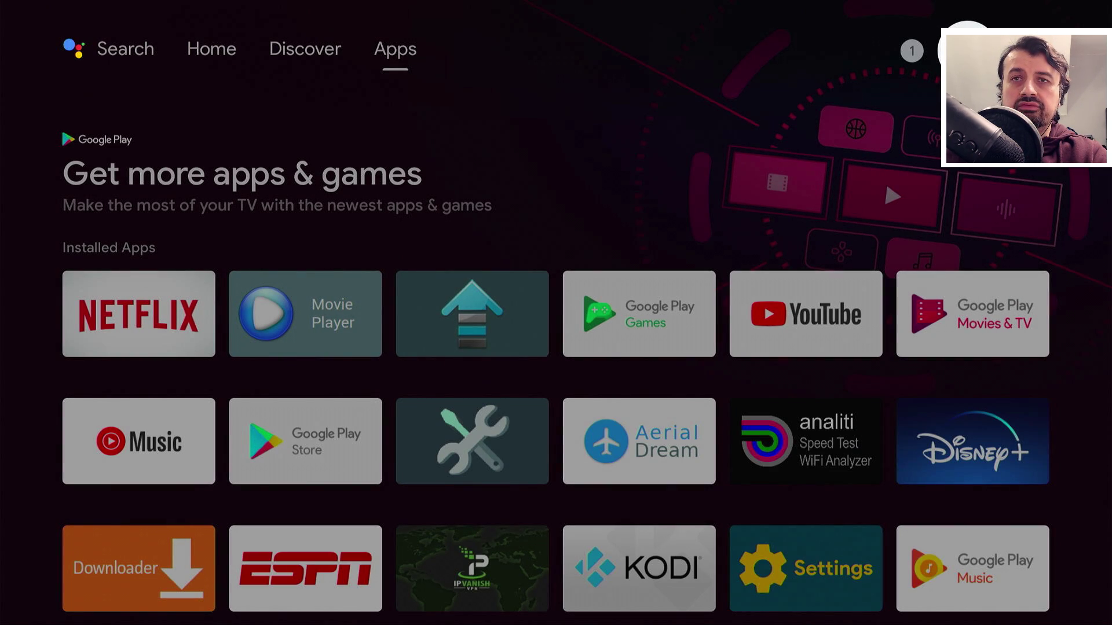
key(Return)
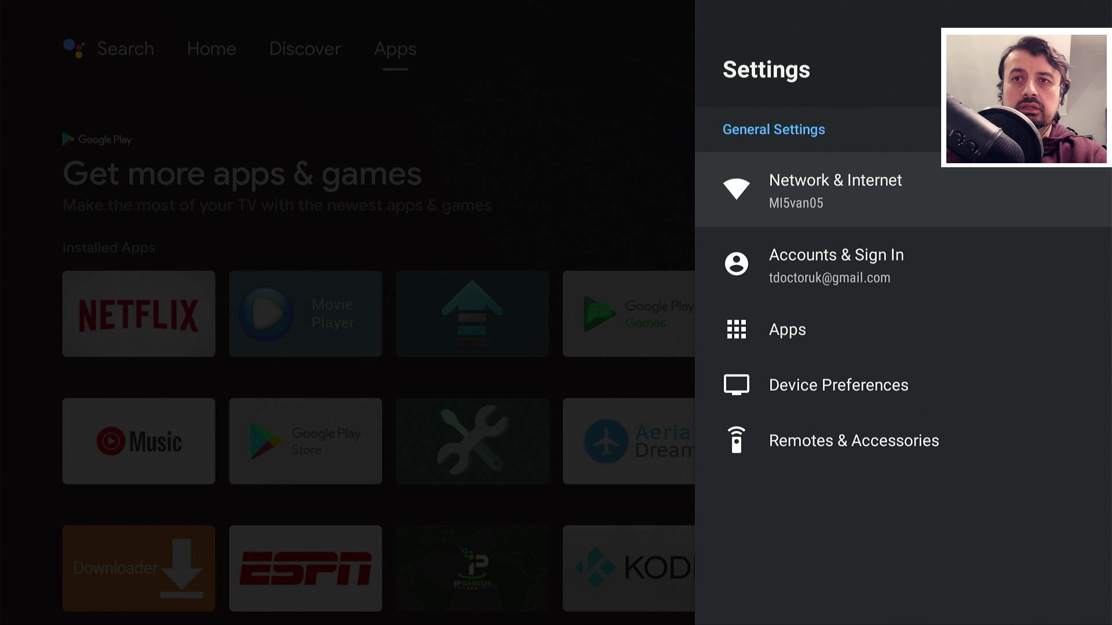
Open the full list of all apps in the Apps settings
key(Down)
key(Down)
key(Return)
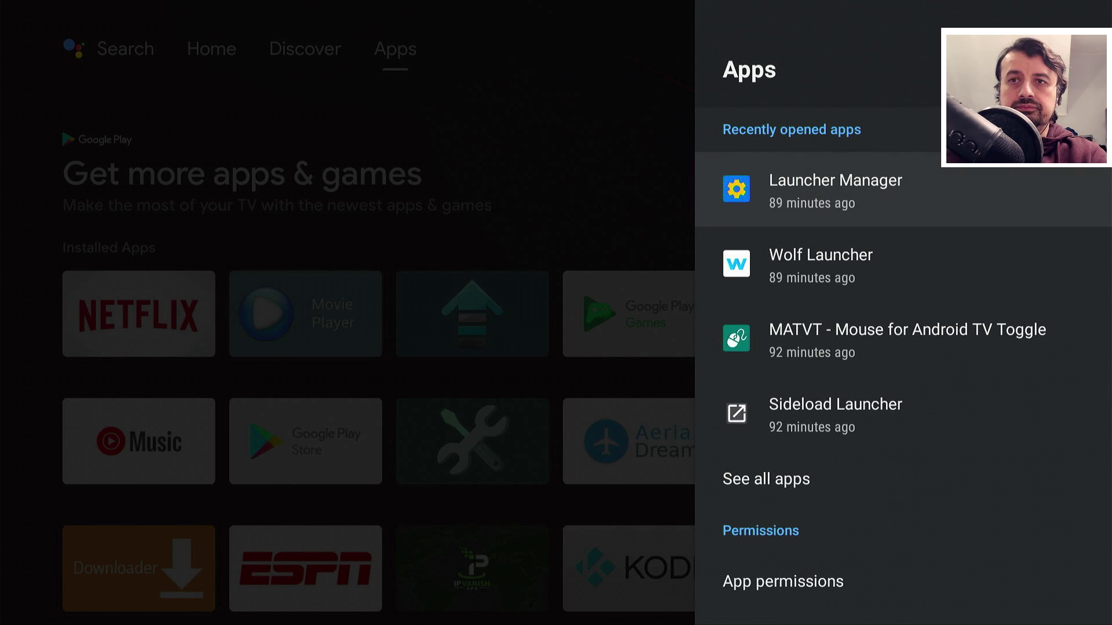
key(Down)
key(Down)
key(Down)
key(Down)
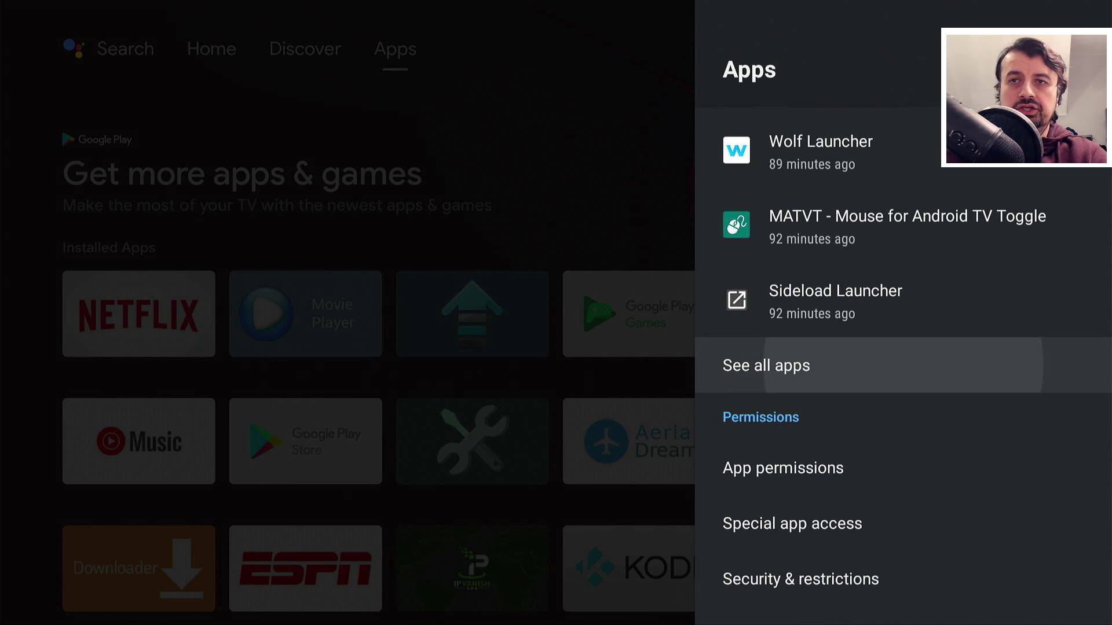
key(Down)
key(Return)
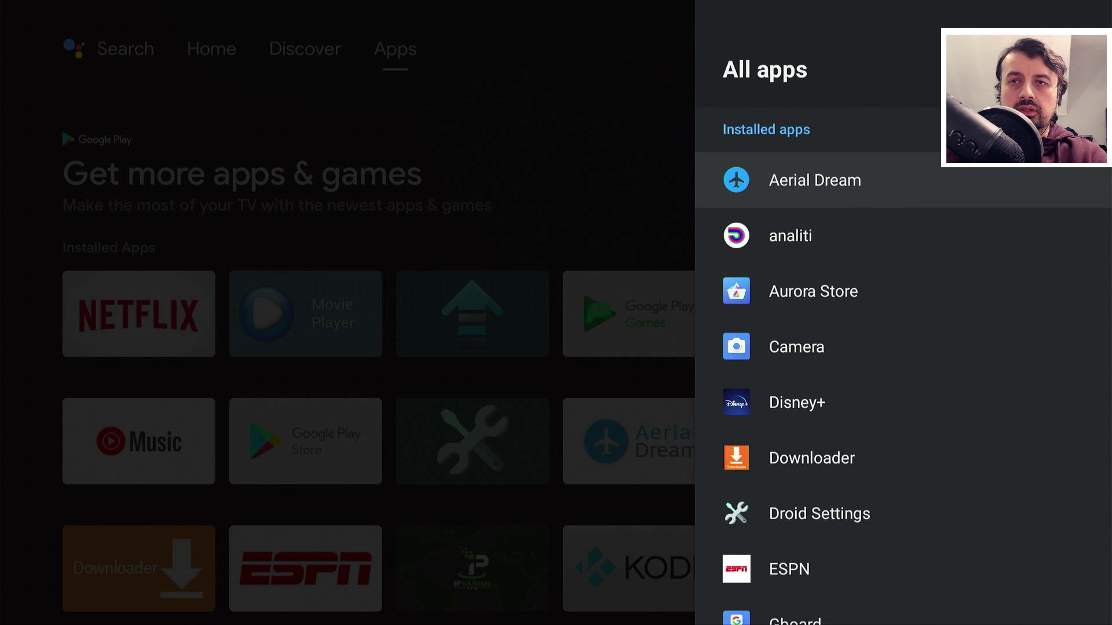
Show the system apps at the end of the installed apps list
key(Down)
key(Down)
key(Down)
key(Down)
key(Down)
key(Down)
key(Down)
key(Down)
key(Down)
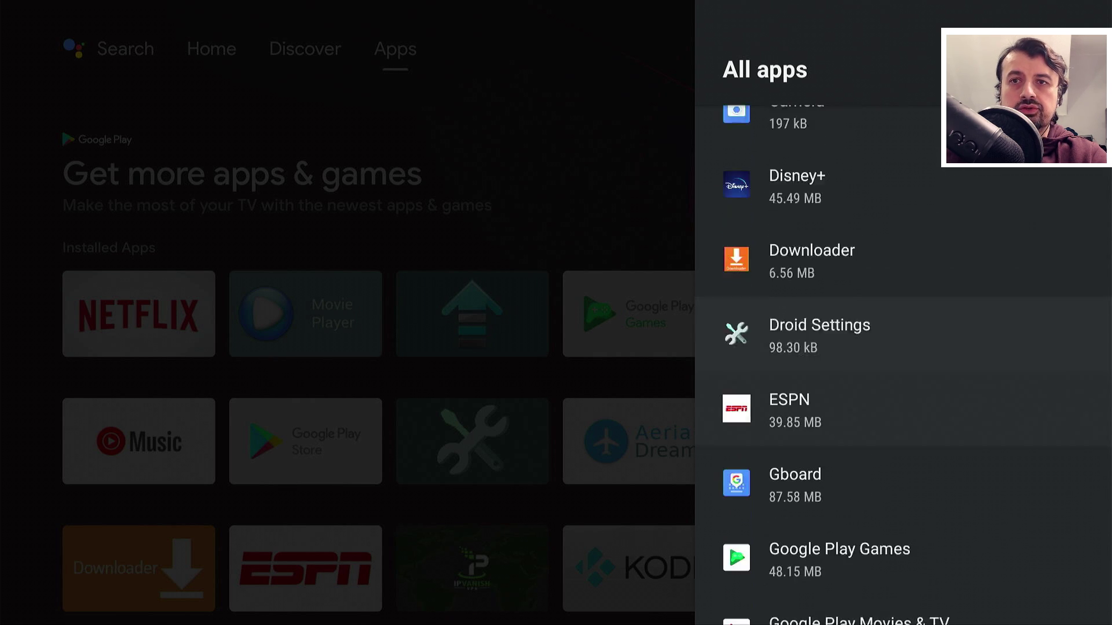
key(Down)
key(Down)
key(Down)
key(Down)
key(Down)
key(Down)
key(Down)
key(Down)
key(Down)
key(Down)
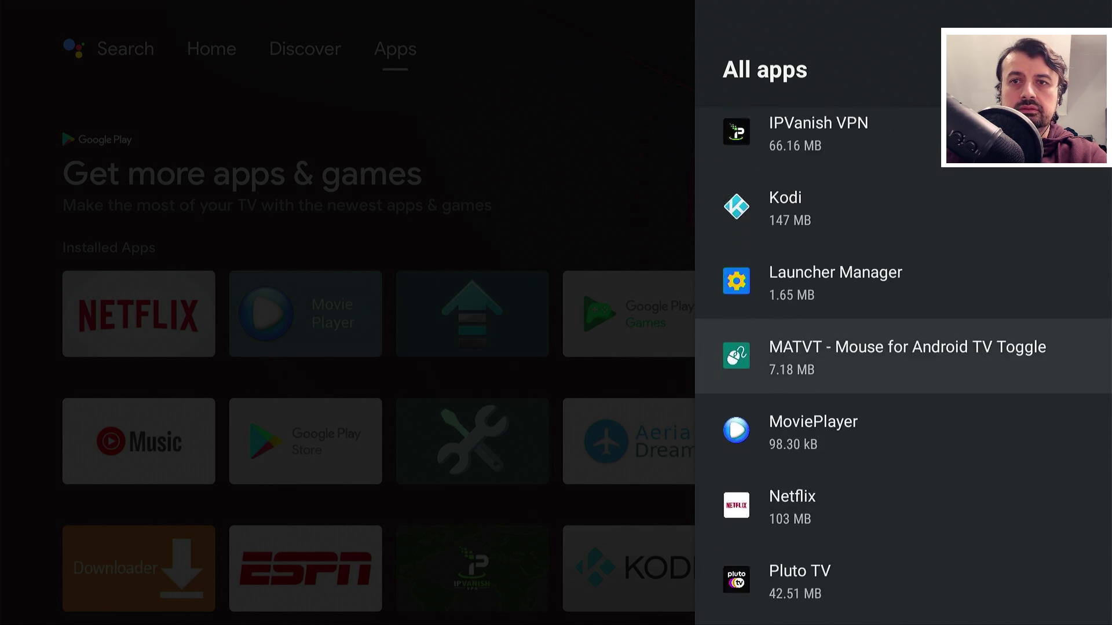
key(Down)
key(Down)
key(Down)
key(Down)
key(Down)
key(Down)
key(Down)
key(Down)
key(Down)
key(Down)
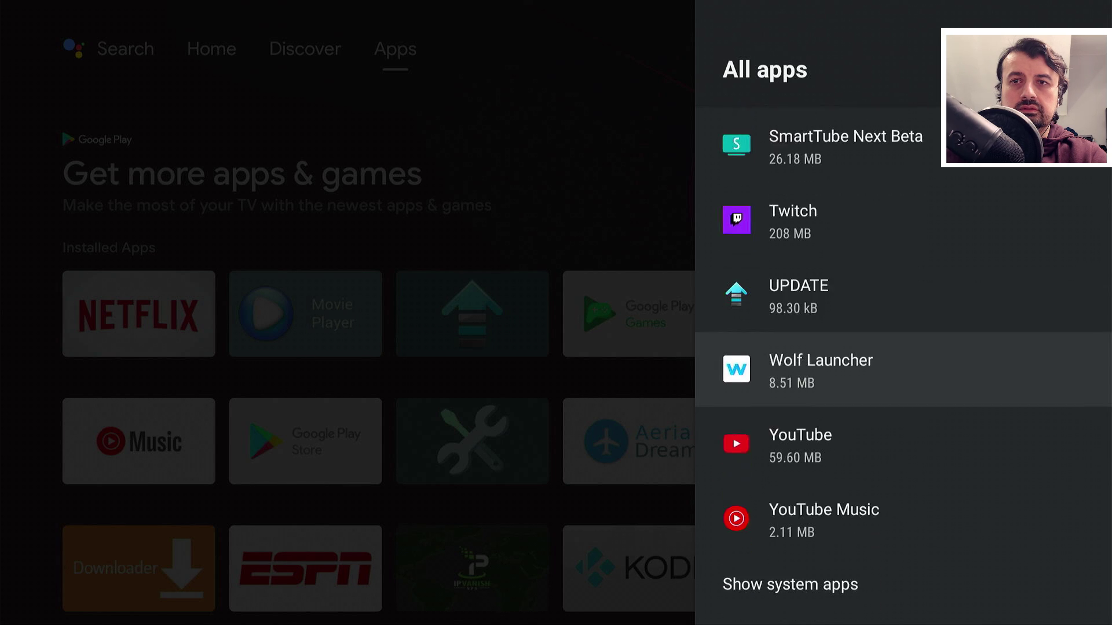
key(Down)
key(Return)
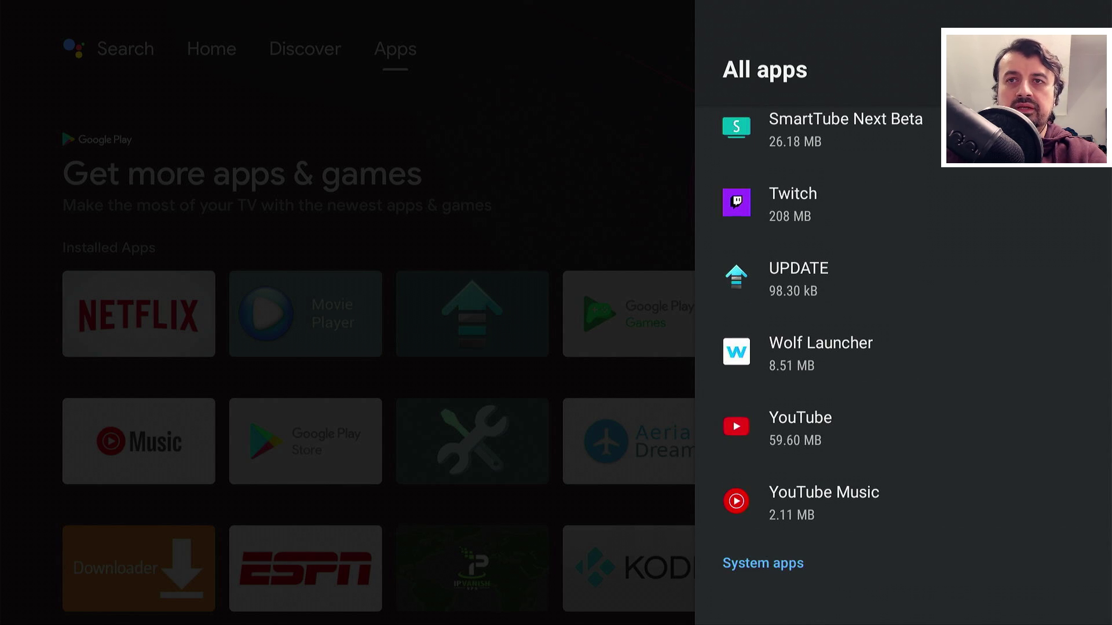
Open the app details of Android TV Home from the system apps
key(Down)
key(Down)
key(Down)
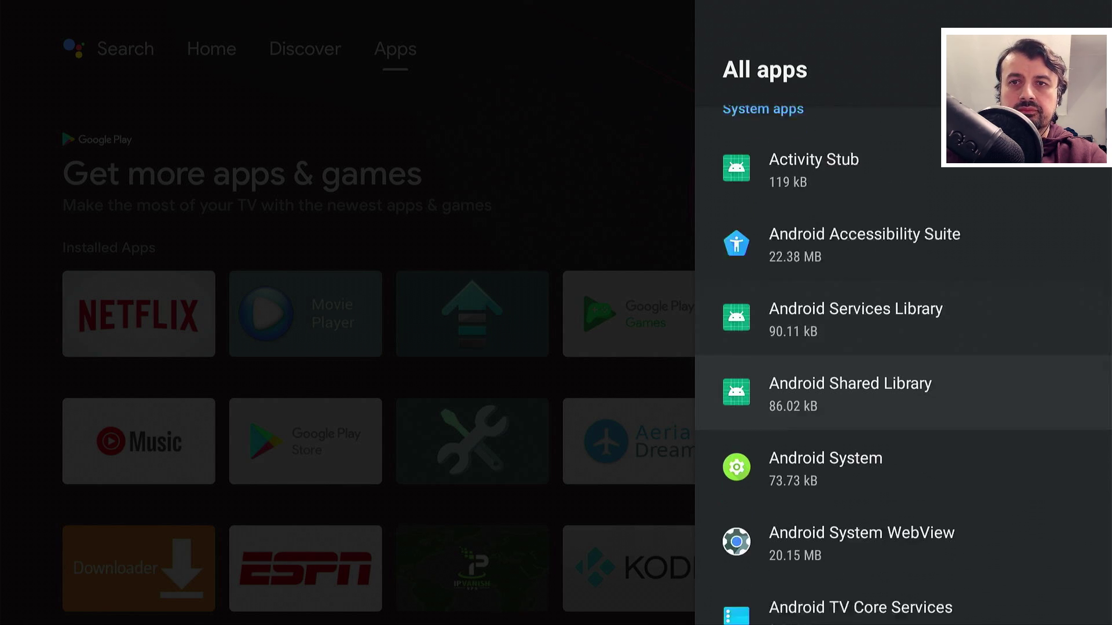
key(Down)
key(Down)
key(Down)
key(Down)
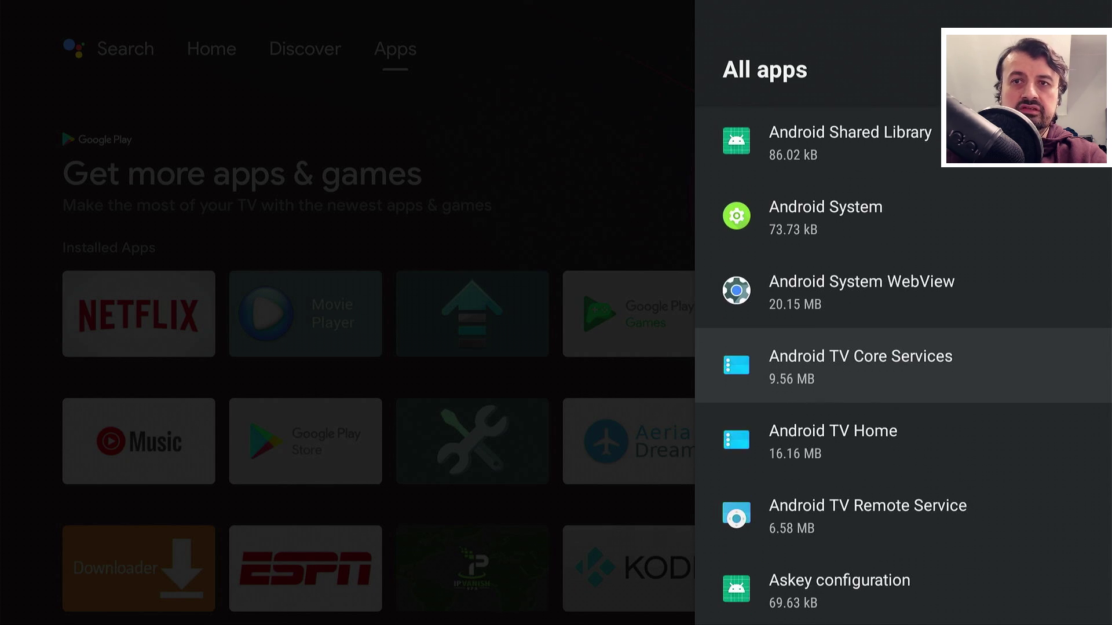
key(Return)
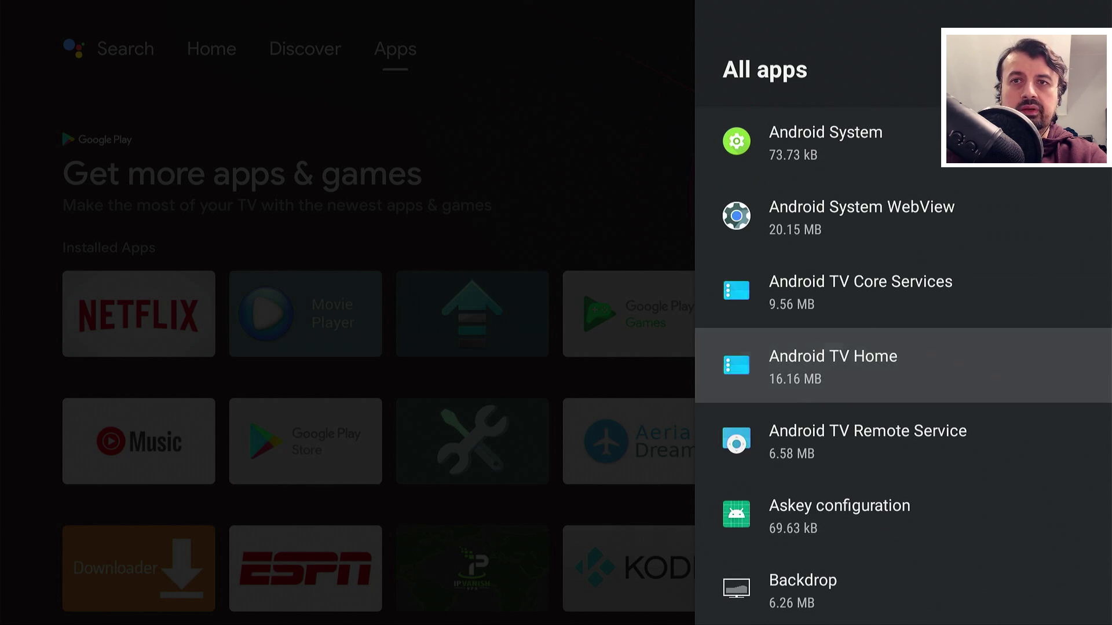
Uninstall the updates of Android TV Home and agree to replace it with the factory version
key(Down)
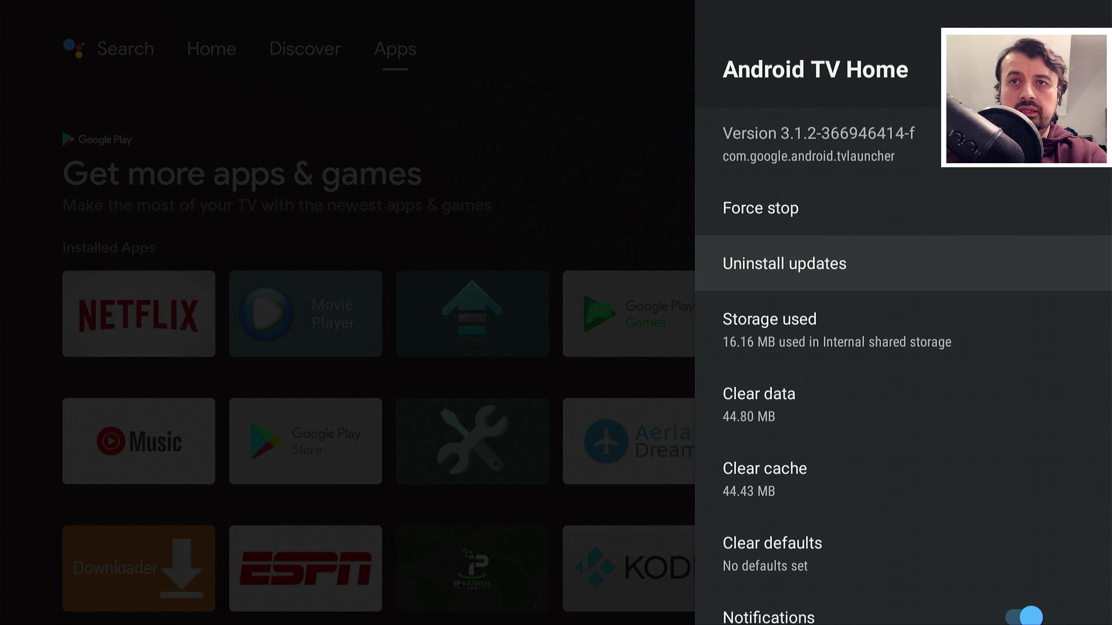
key(Return)
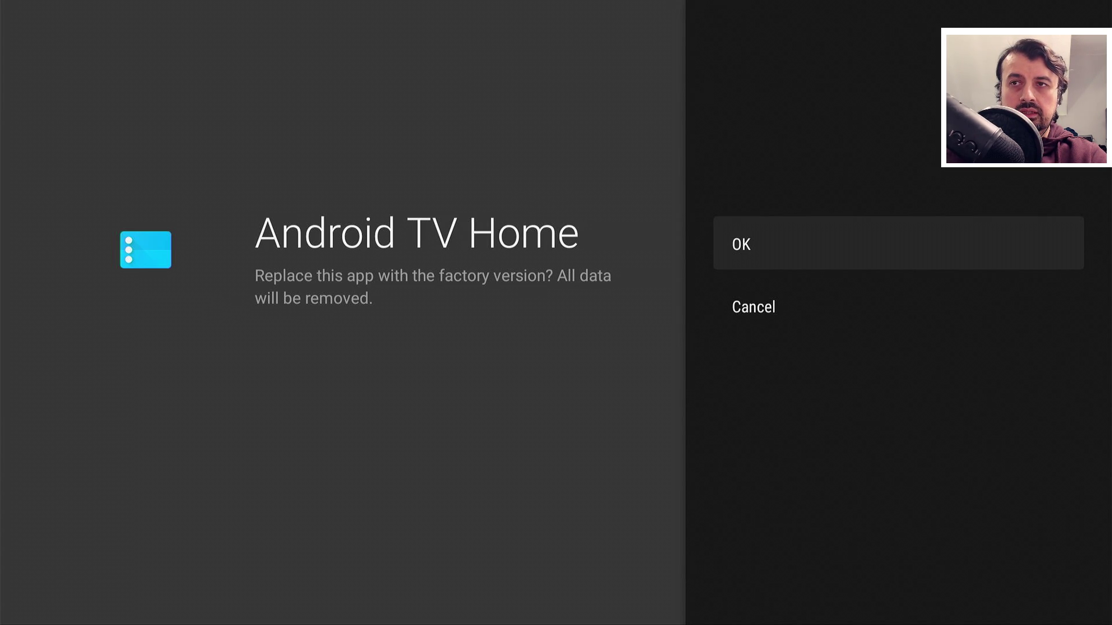
key(Return)
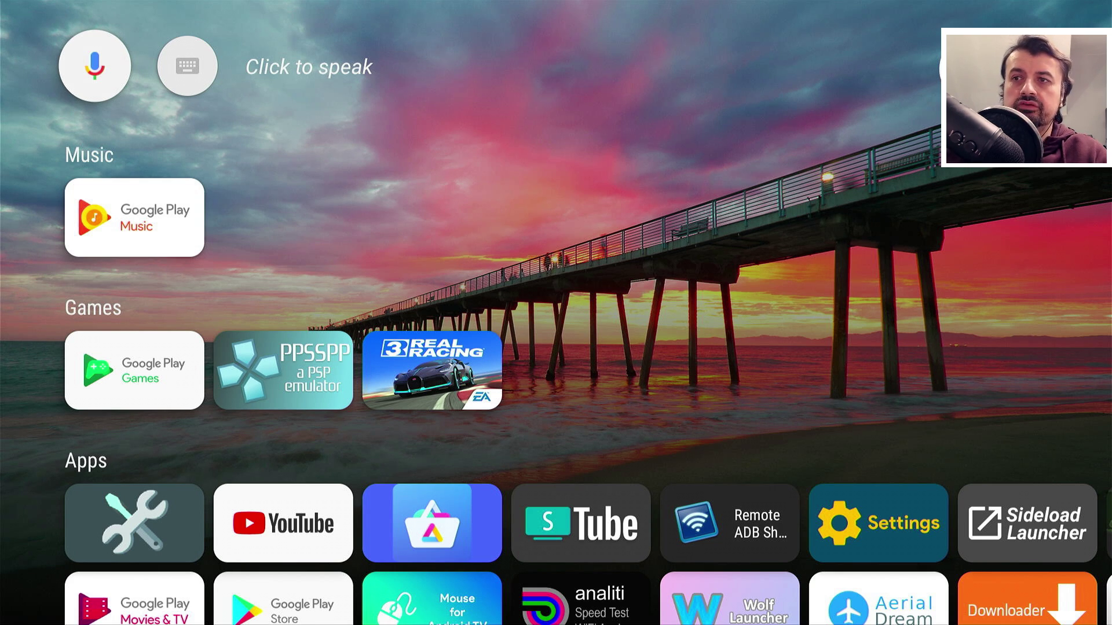
Examine the Music, Games and Apps rows of the factory home screen, going through the Apps row to its end
key(Down)
key(Down)
key(Down)
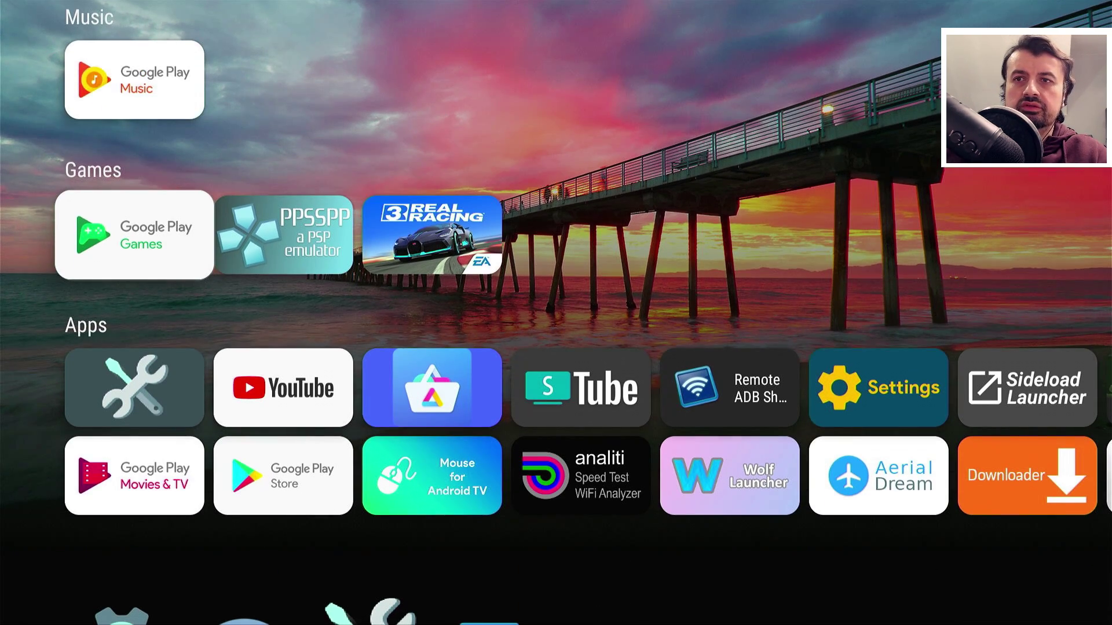
key(Up)
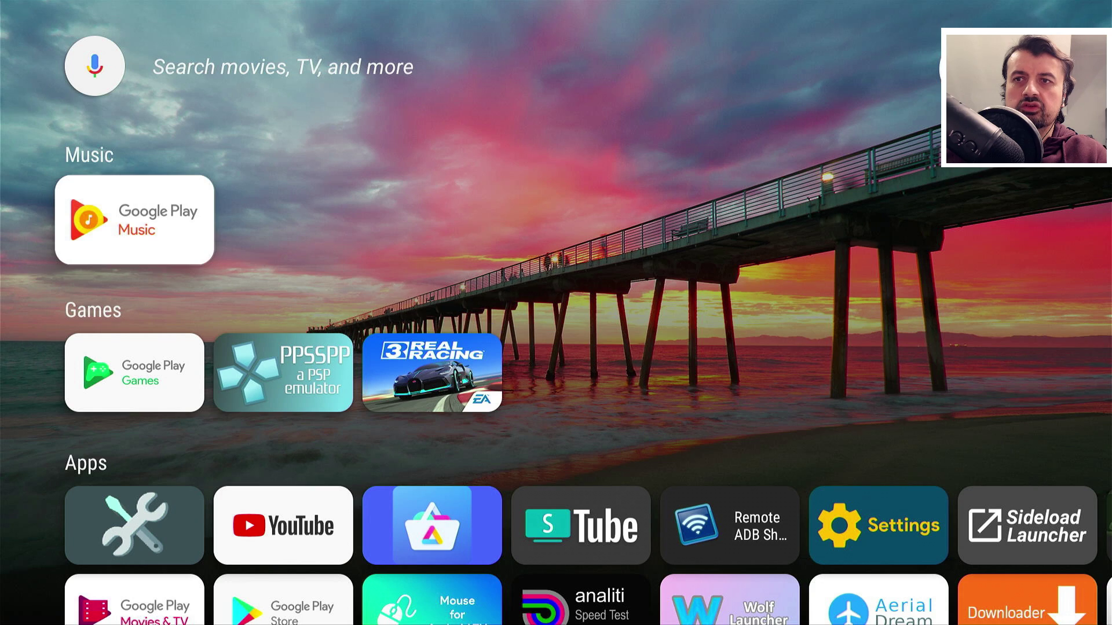
key(Down)
key(Right)
key(Right)
key(Right)
key(Right)
key(Right)
key(Right)
key(Right)
key(Right)
key(Right)
key(Right)
key(Right)
key(Right)
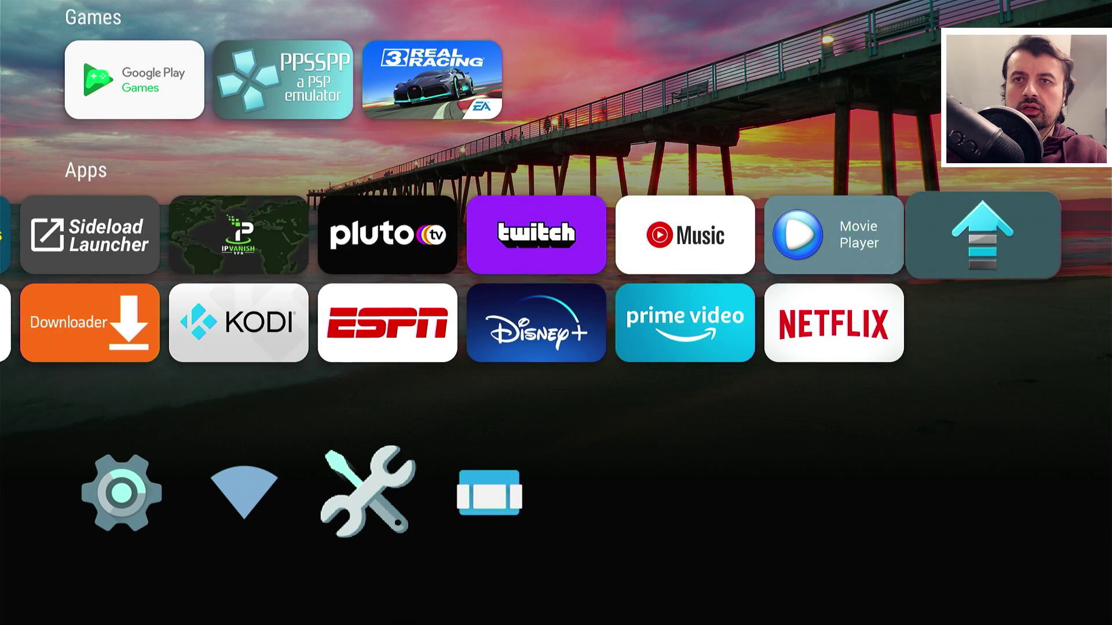
key(Left)
key(Left)
key(Left)
key(Left)
key(Left)
key(Left)
key(Left)
key(Left)
key(Left)
key(Left)
key(Left)
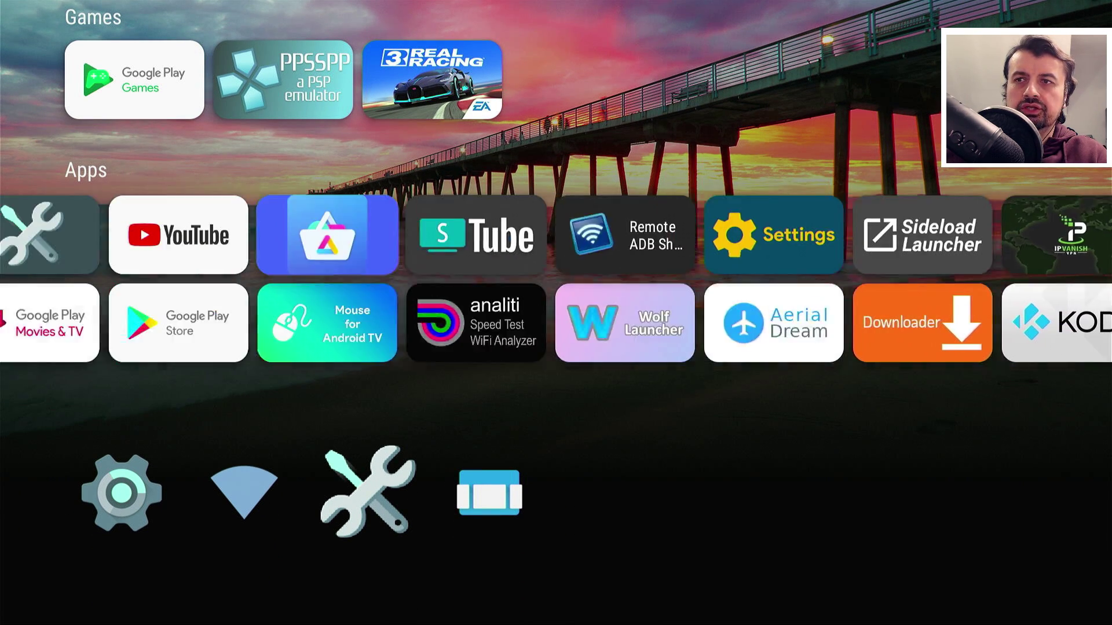
key(Right)
key(Left)
key(Left)
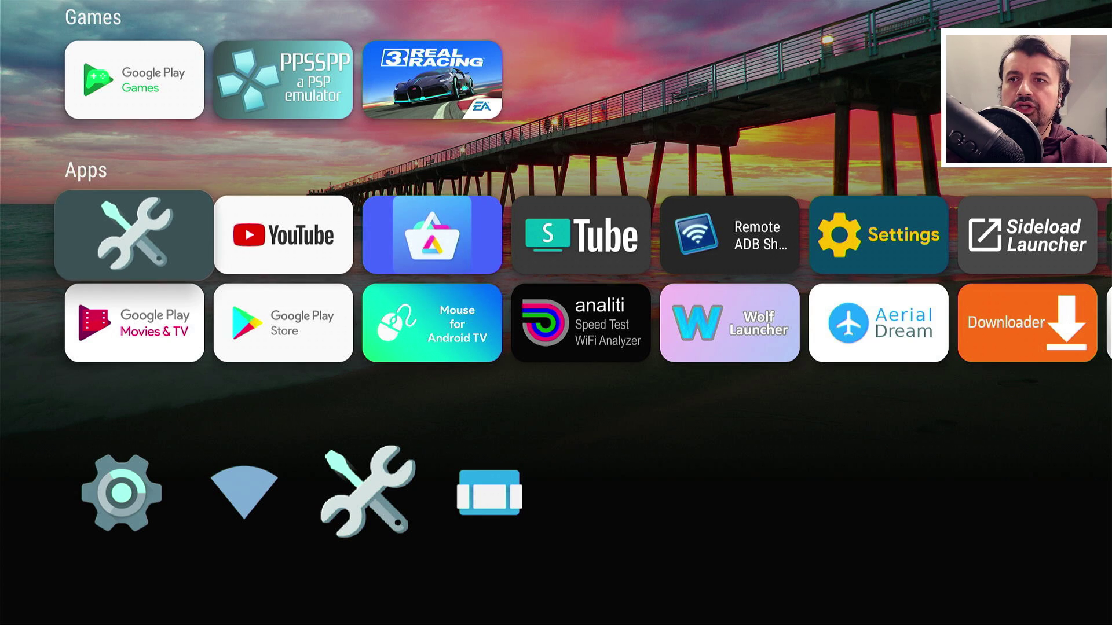
key(Up)
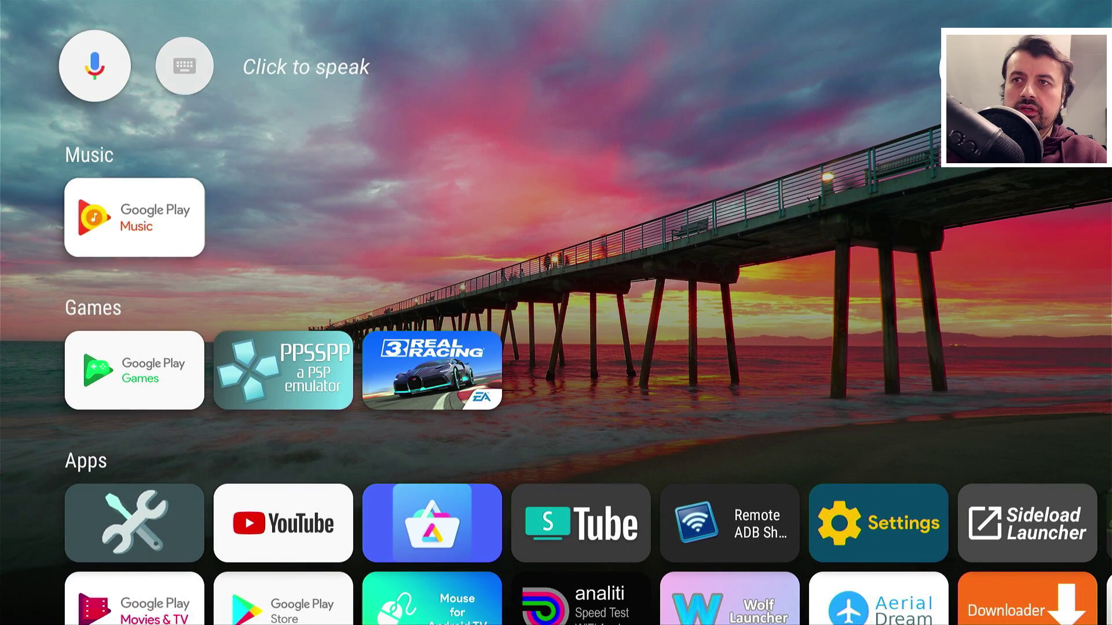
key(Down)
key(Down)
key(Up)
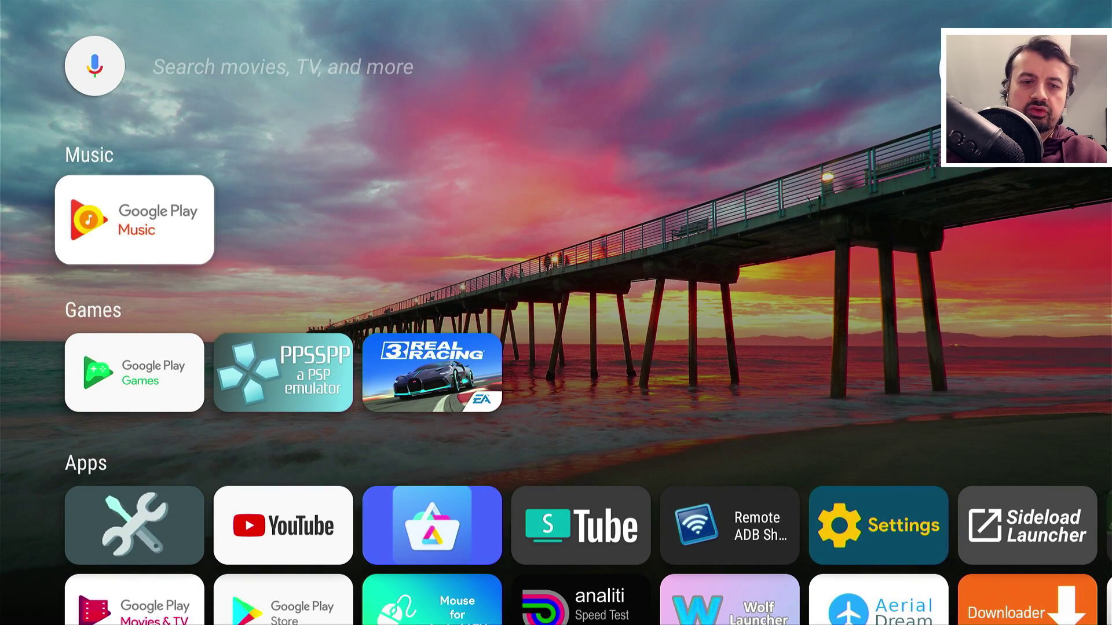
Ask the Google Assistant for the weather forecast, then close the answer and return to the start of the home screen
key(XF86Search)
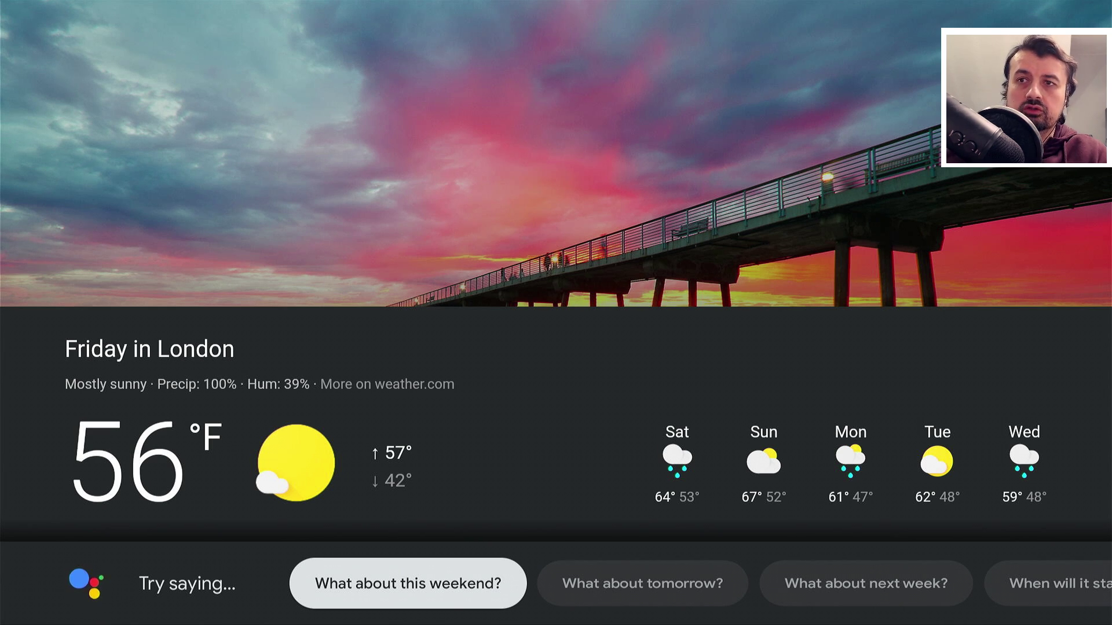
key(Escape)
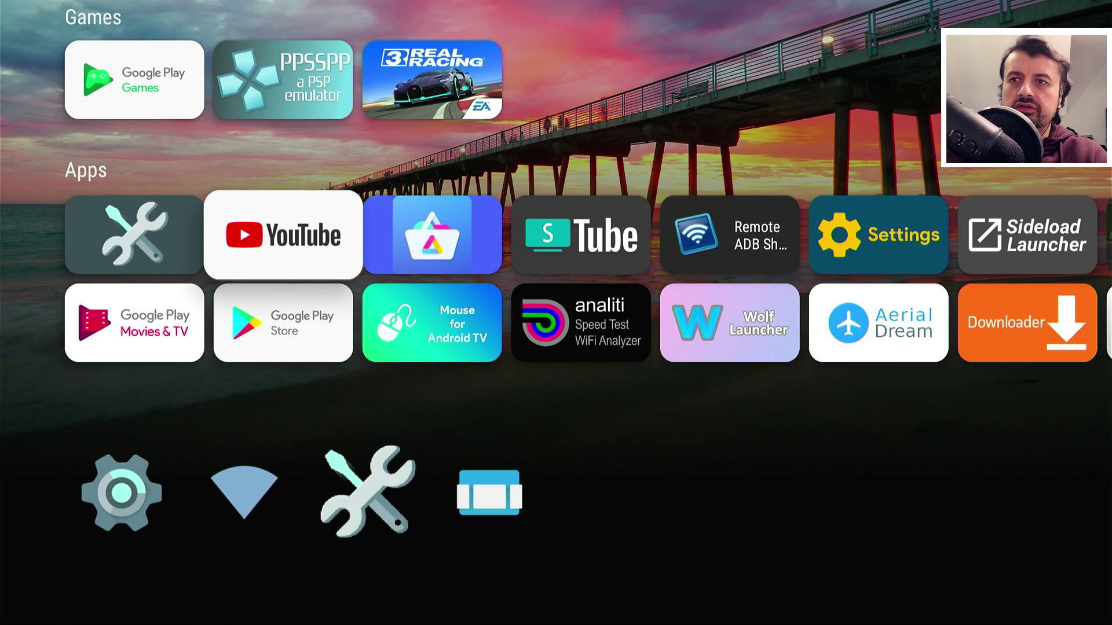
key(Up)
key(Up)
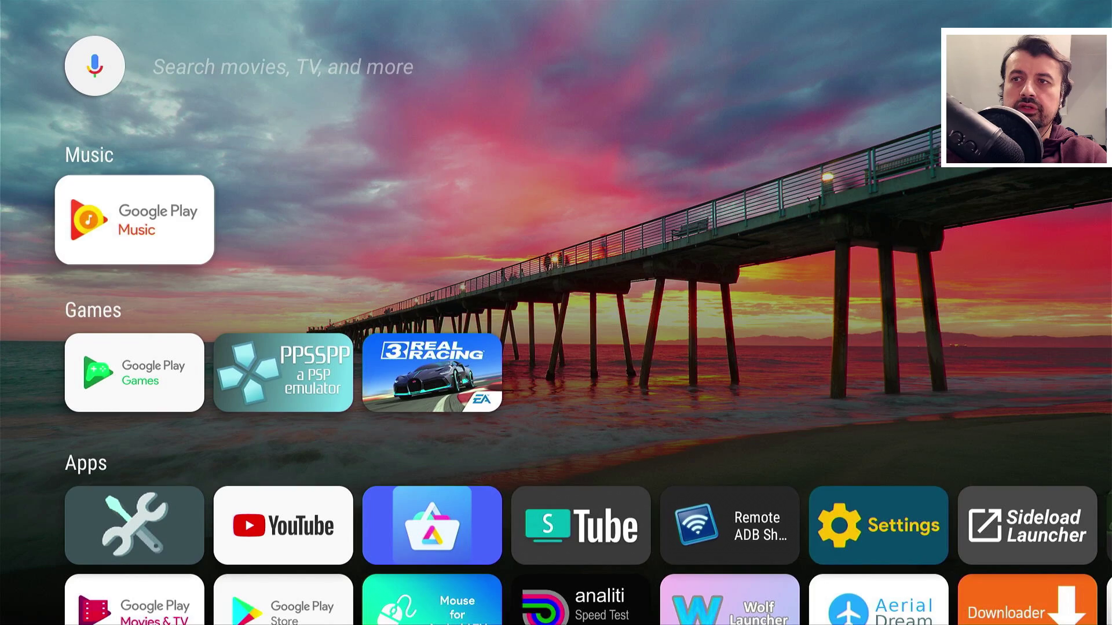
Leave the factory home screen and open Downloader from the Favorite Apps row
key(Escape)
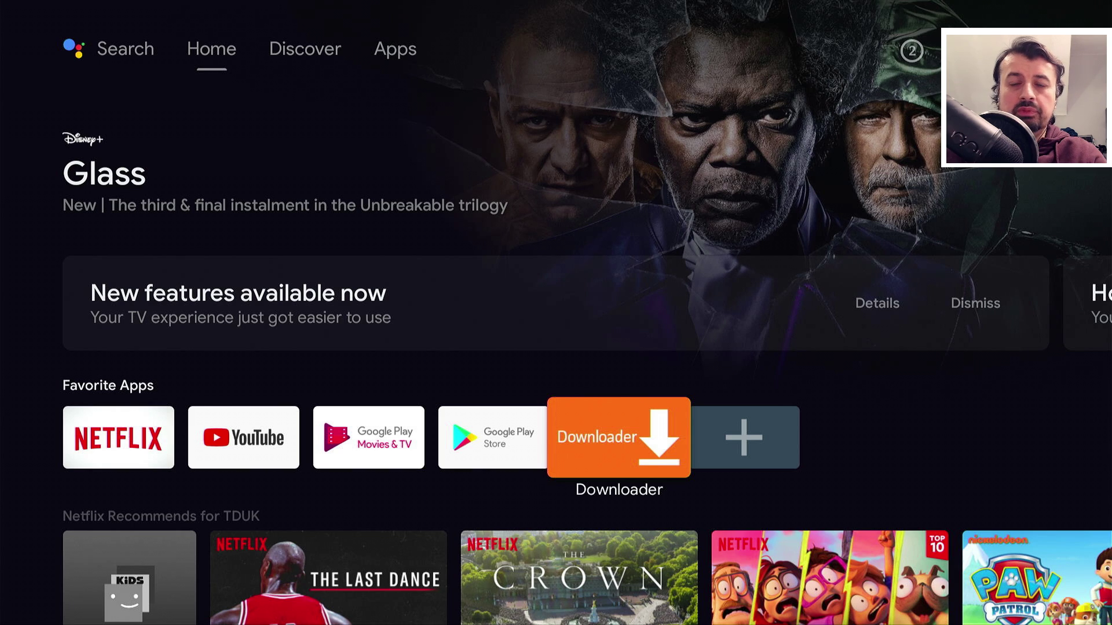
key(Return)
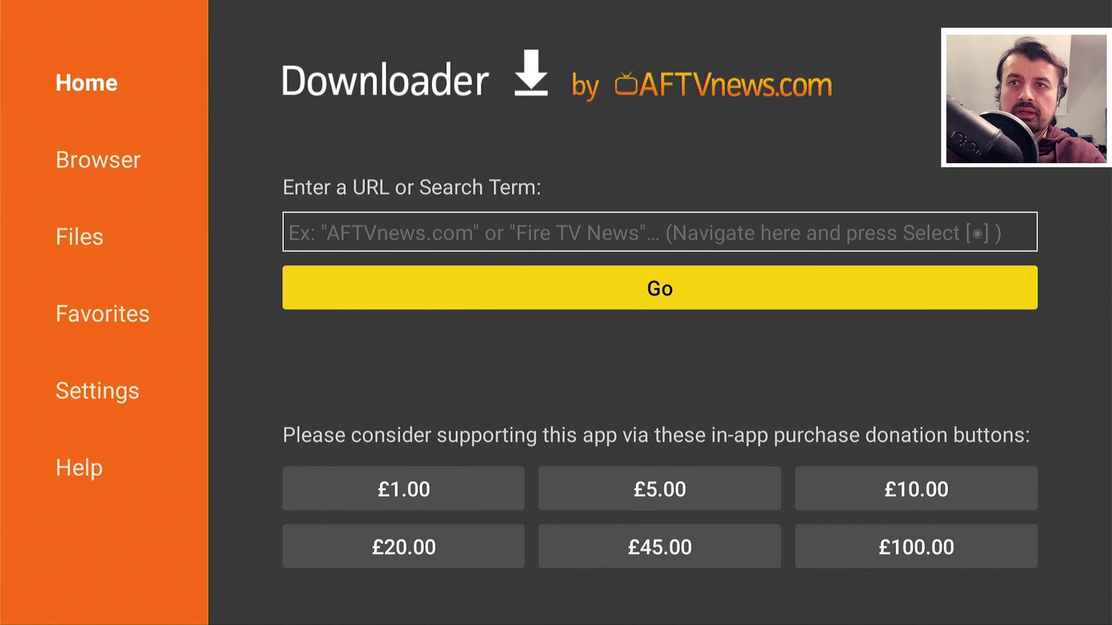
Enter the code 53402 as the URL or search term and load the site it leads to
key(Up)
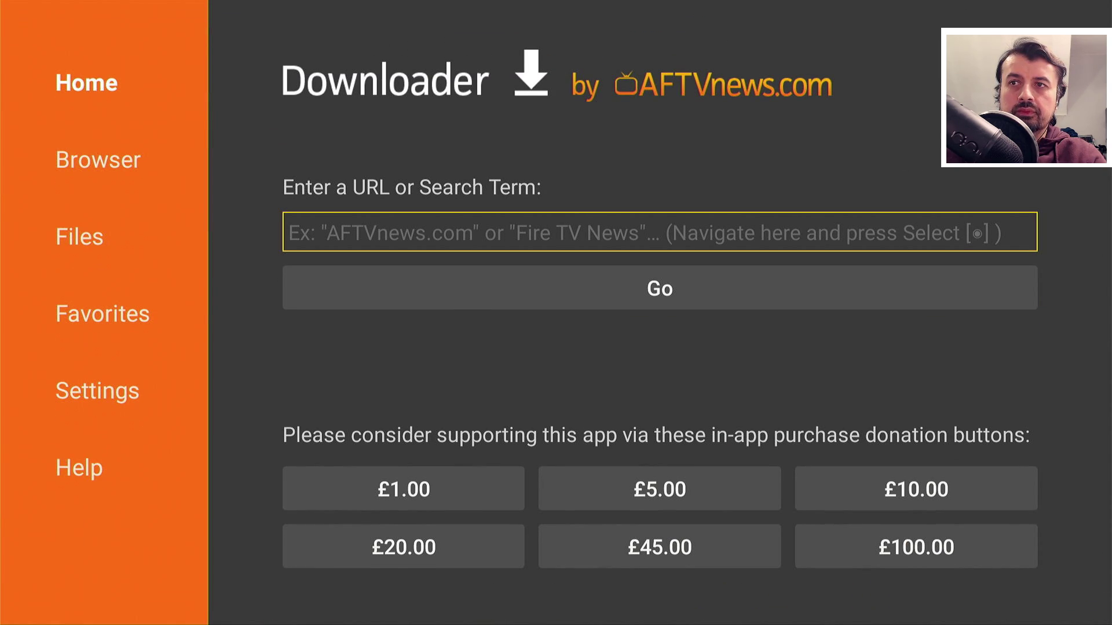
key(Return)
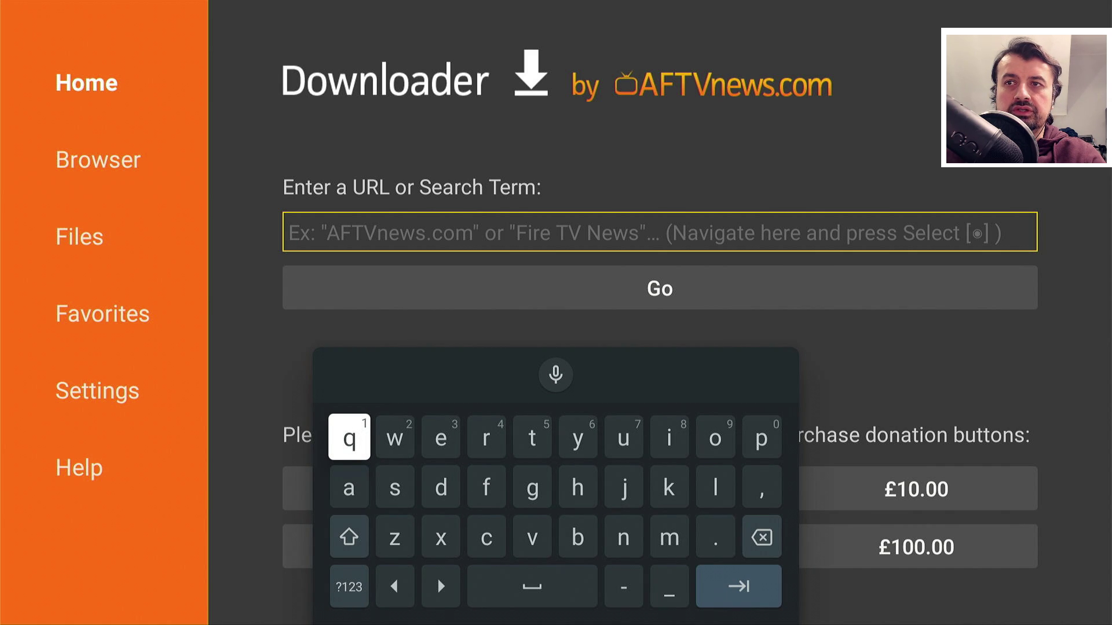
key(Right)
key(Right)
key(Right)
key(Right)
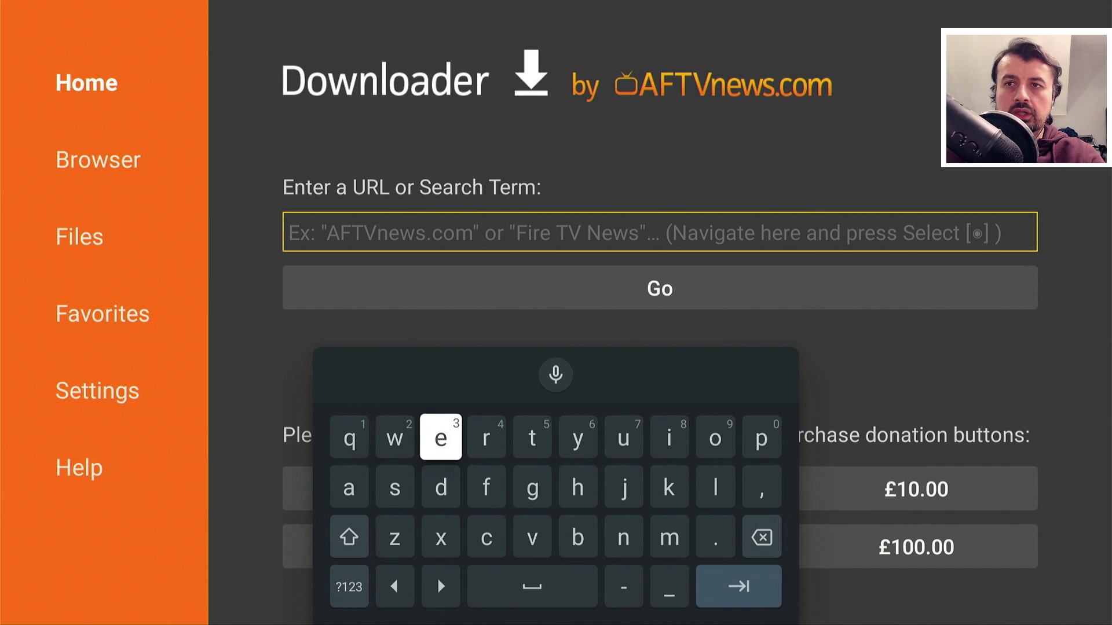
key(Down)
key(Down)
key(Down)
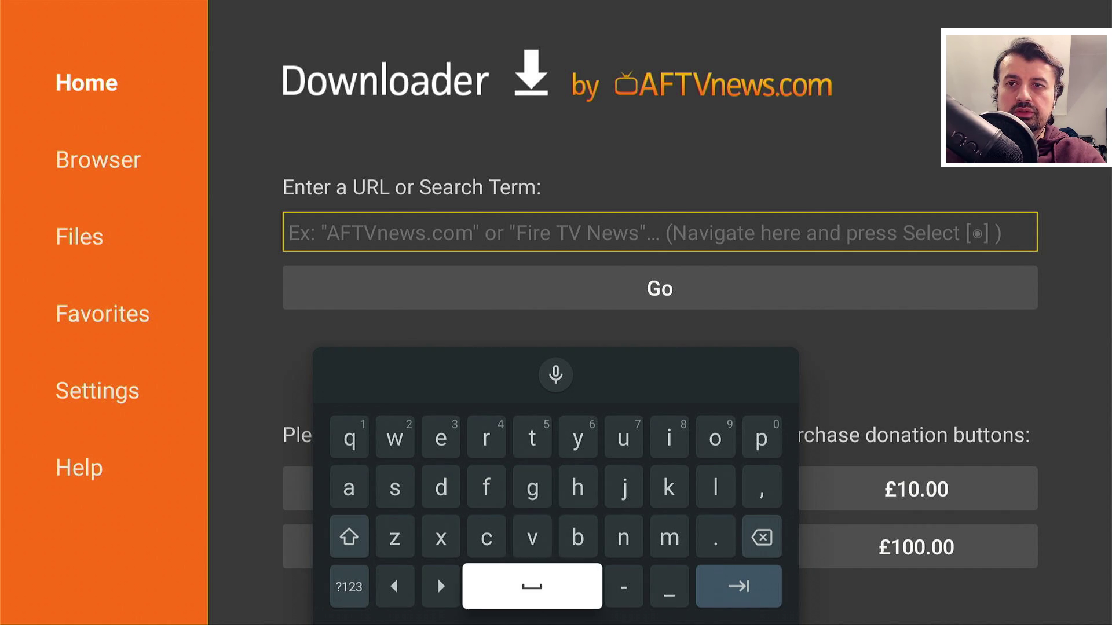
key(Left)
key(Left)
key(Left)
key(Return)
key(Up)
key(Up)
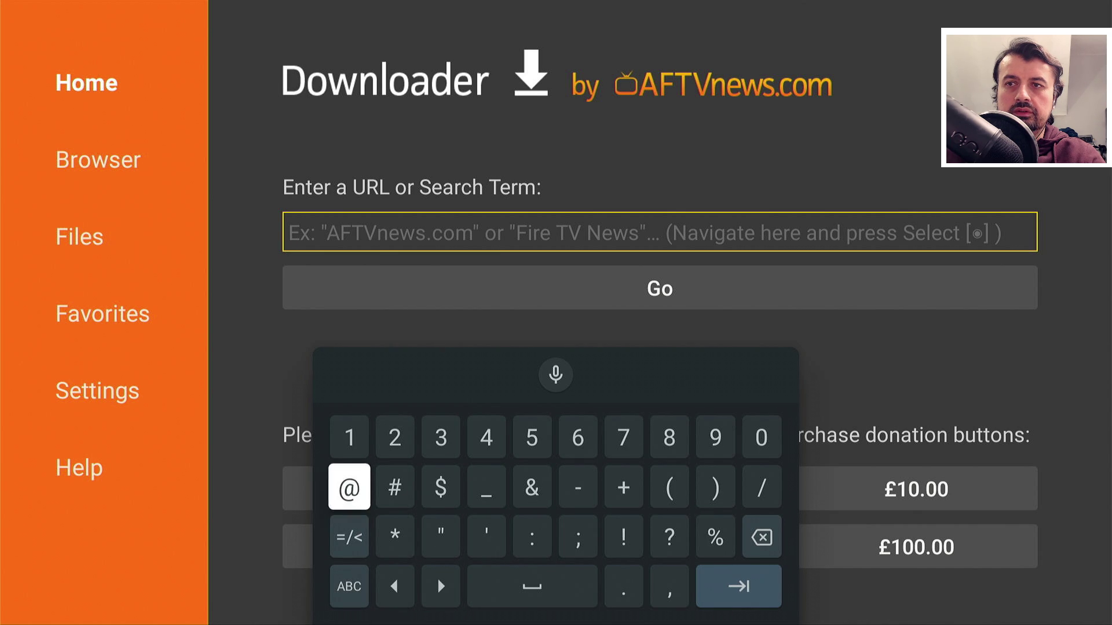
key(Up)
key(Right)
key(Right)
key(Right)
key(Right)
key(Return)
key(Left)
key(Left)
key(Return)
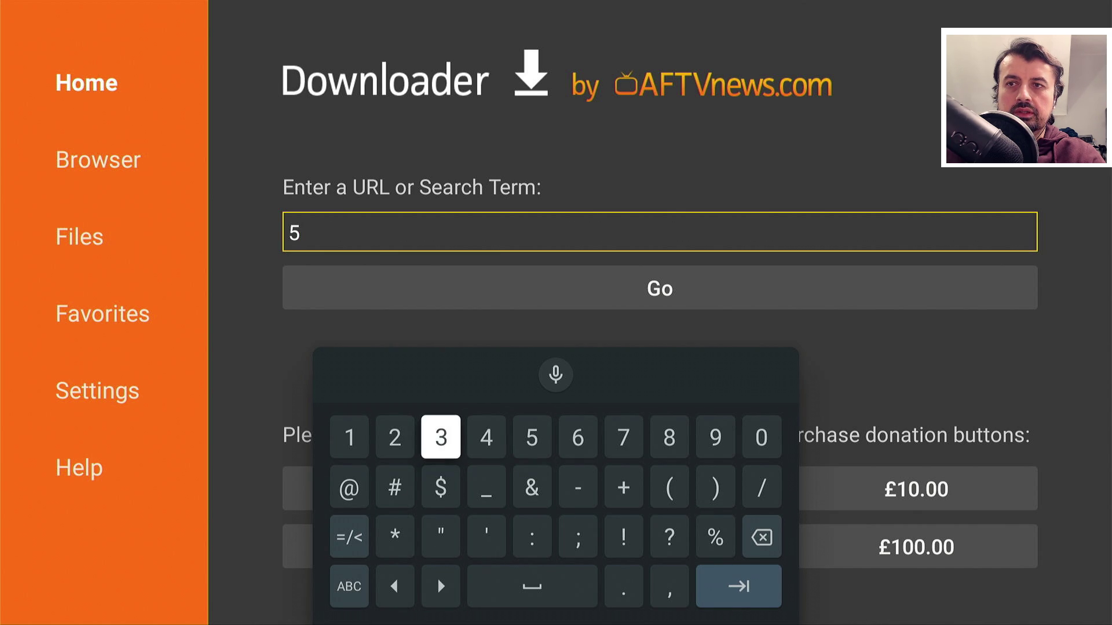
key(Right)
key(Return)
key(Left)
key(Left)
key(Left)
key(Left)
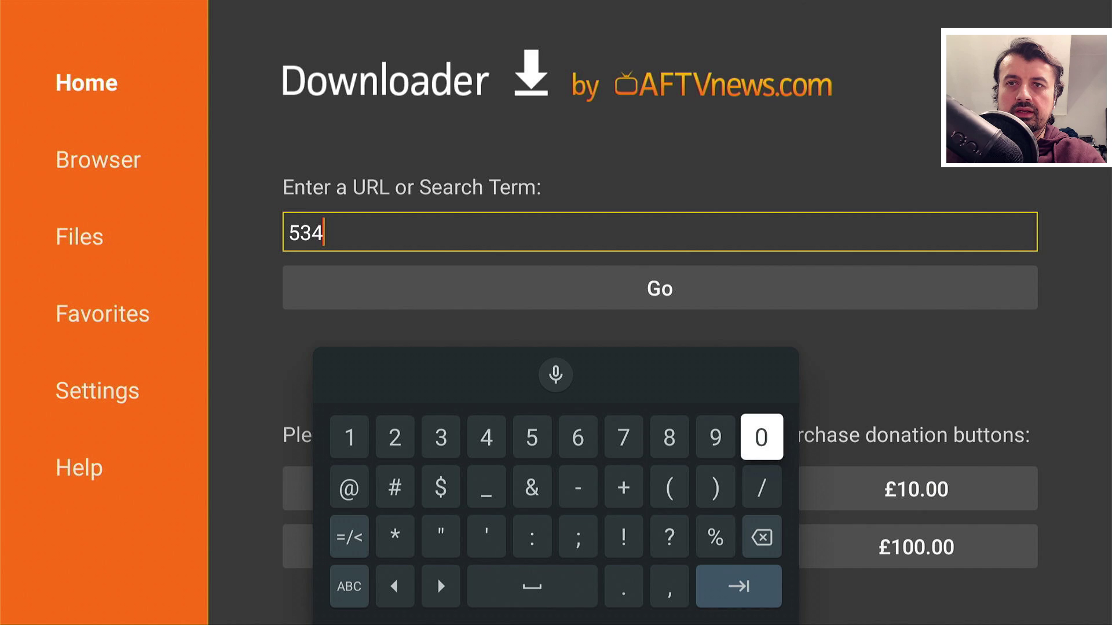
key(Return)
key(Right)
key(Right)
key(Return)
key(Down)
key(Down)
key(Down)
key(Right)
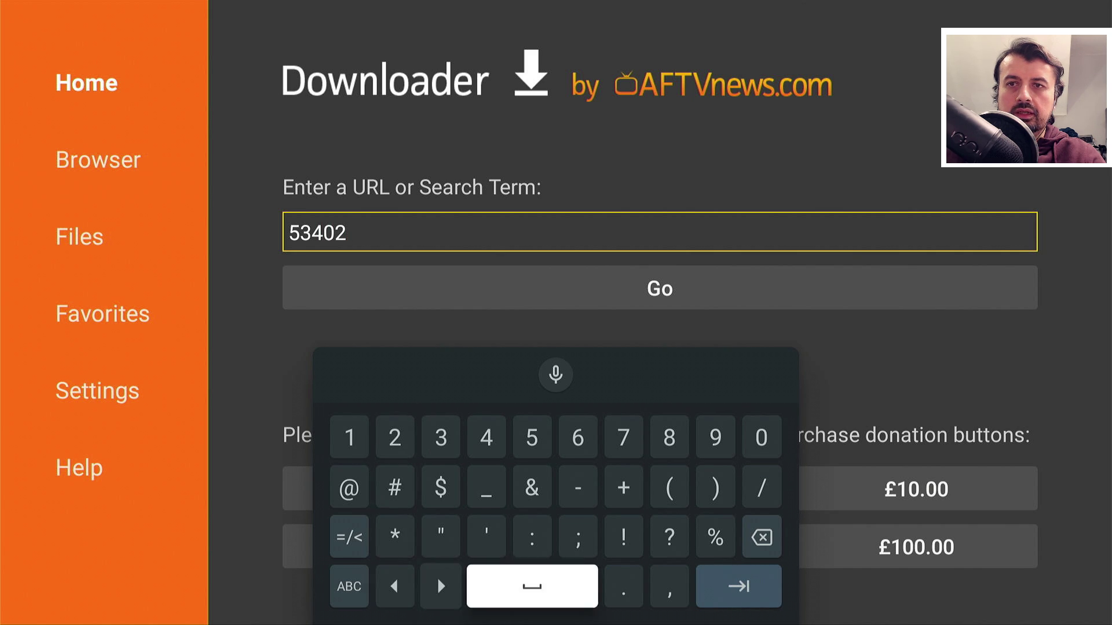
key(Right)
key(Right)
key(Right)
key(Return)
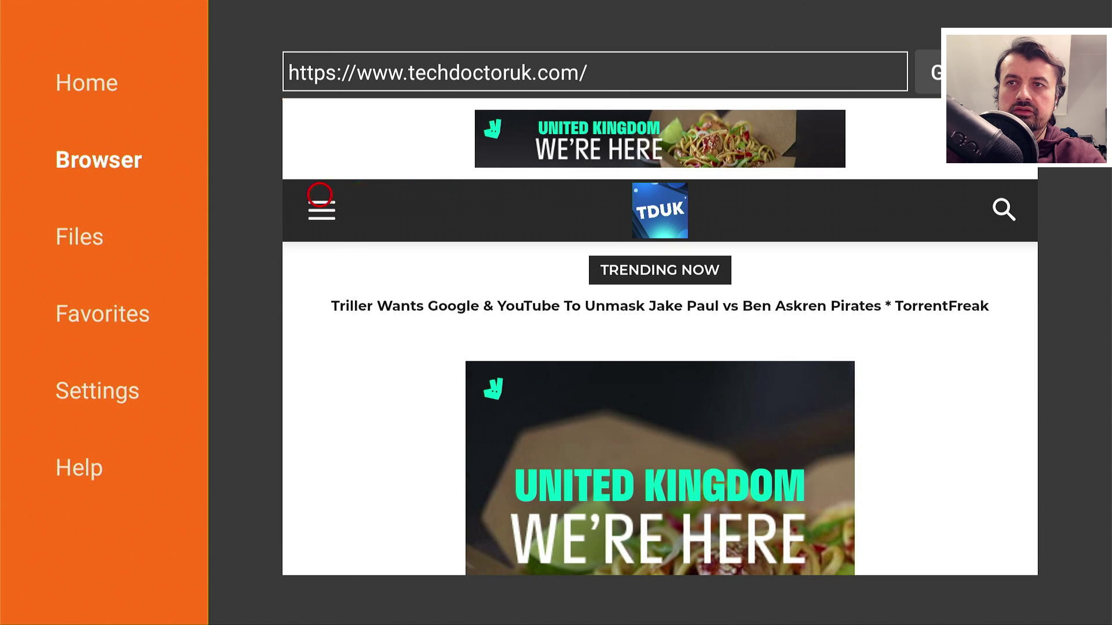
Go to the site's Tutorials page and open the article "Launcher Manager For FireOS 6+ & Android TV Devices"
click(320, 194)
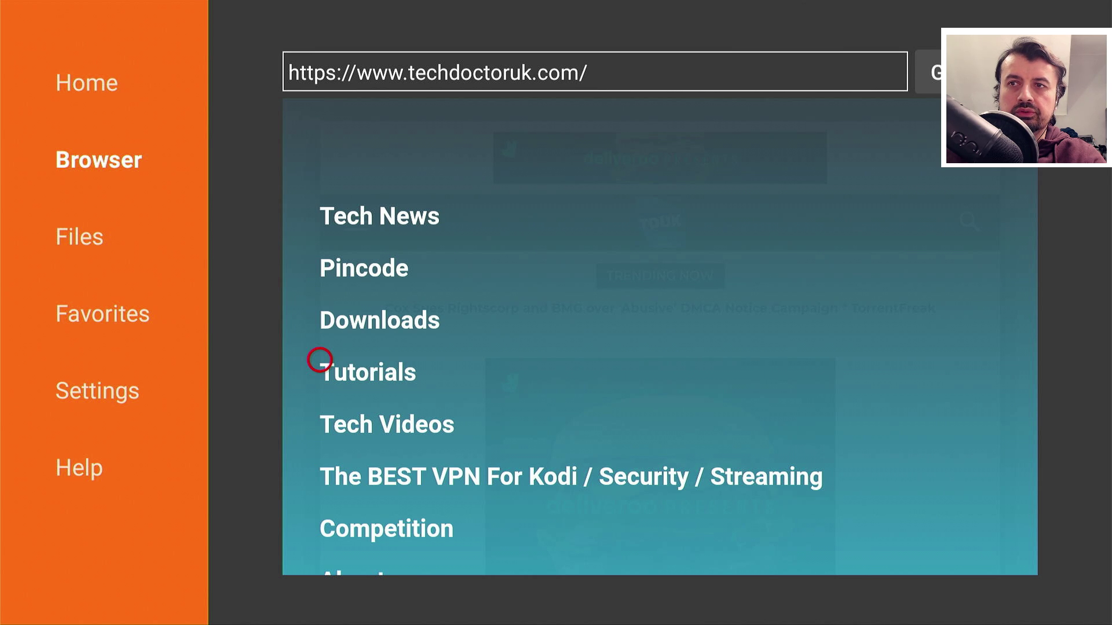
click(320, 360)
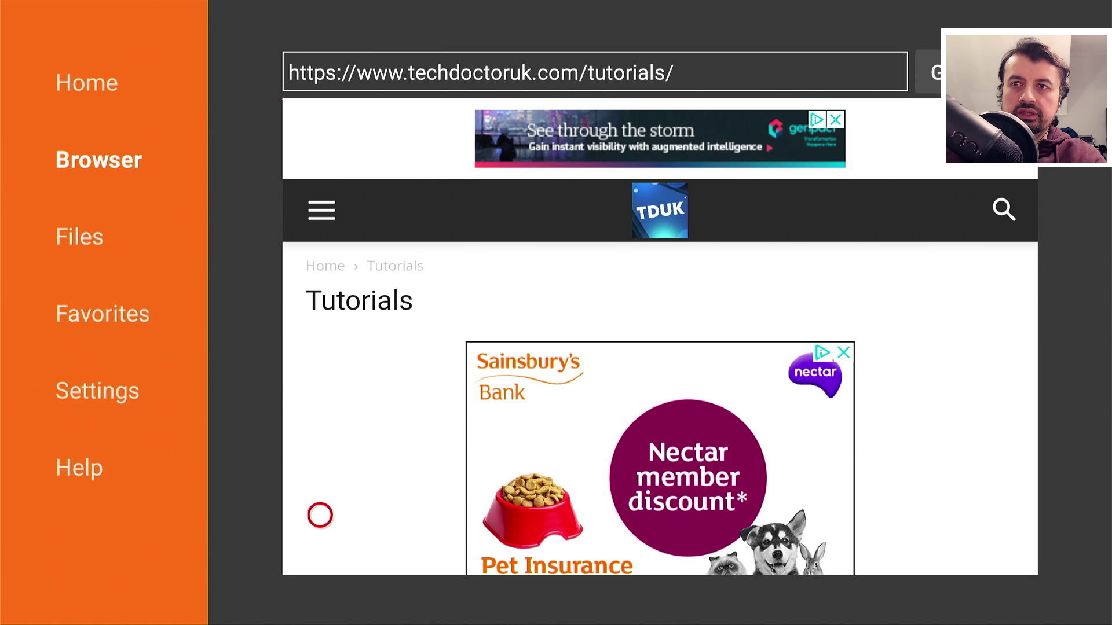
scroll(320, 515, down, 10)
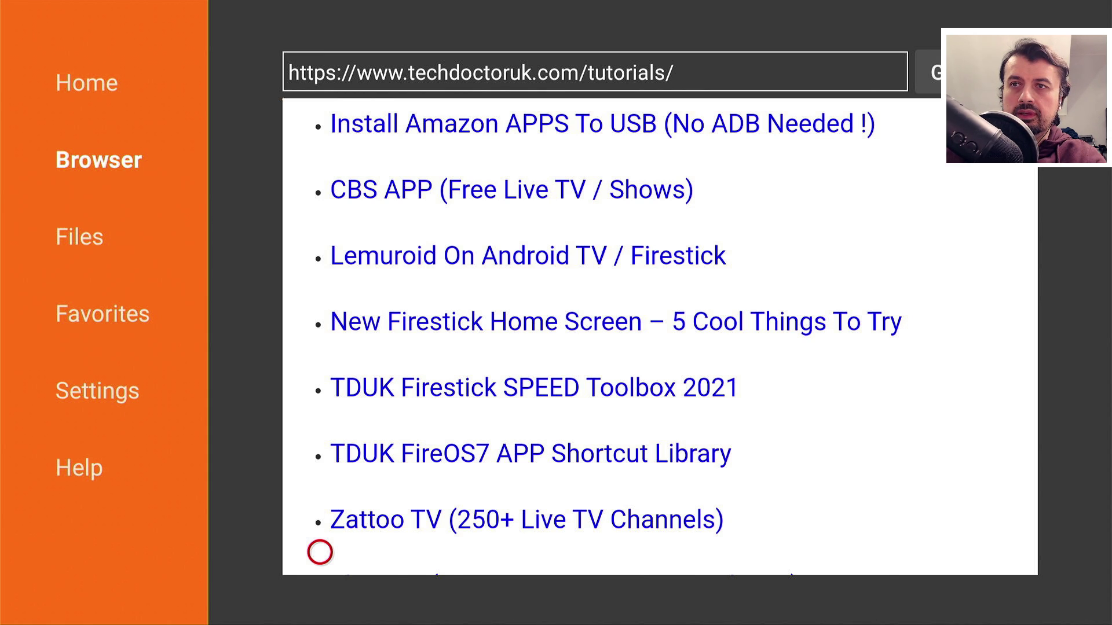
scroll(320, 551, down, 3)
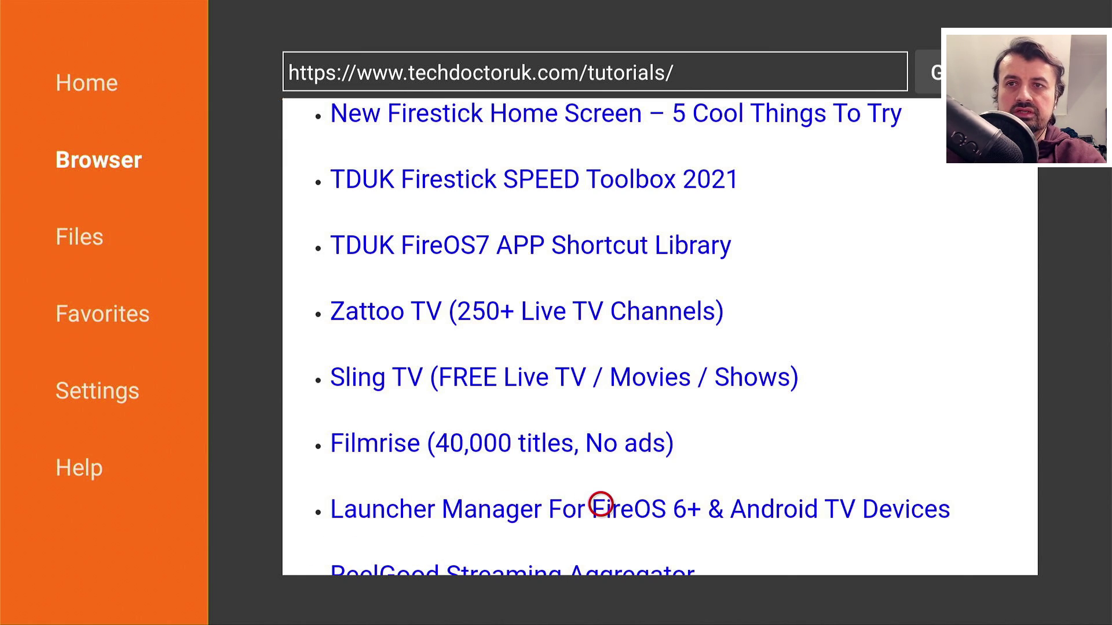
click(600, 505)
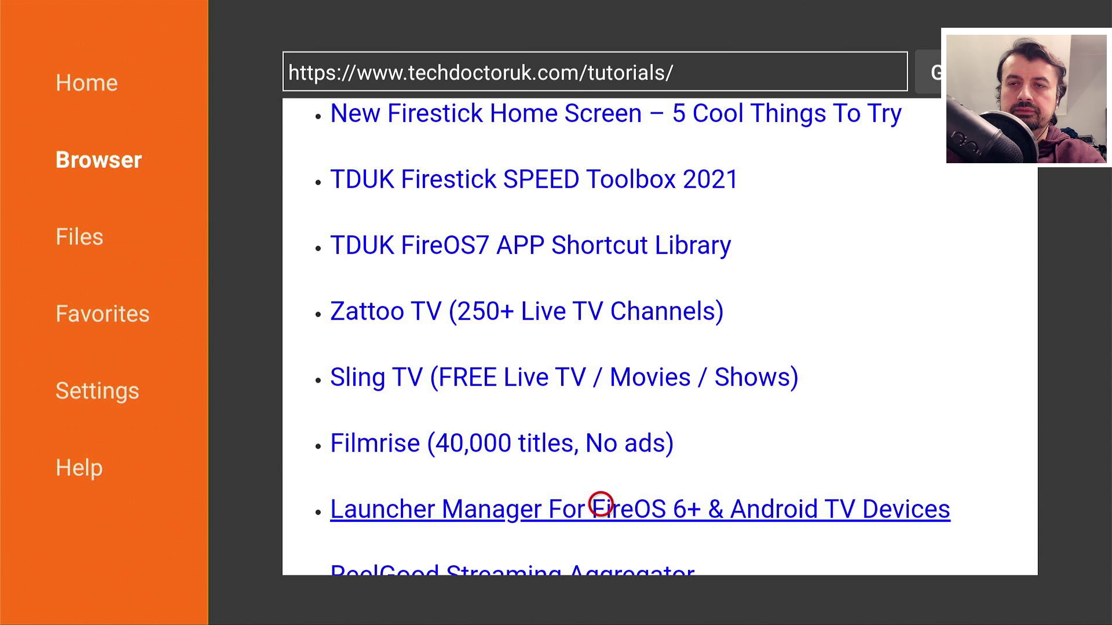
Read through the article's network debugging and stock launcher instructions down to the Software Needed section
scroll(533, 538, down, 10)
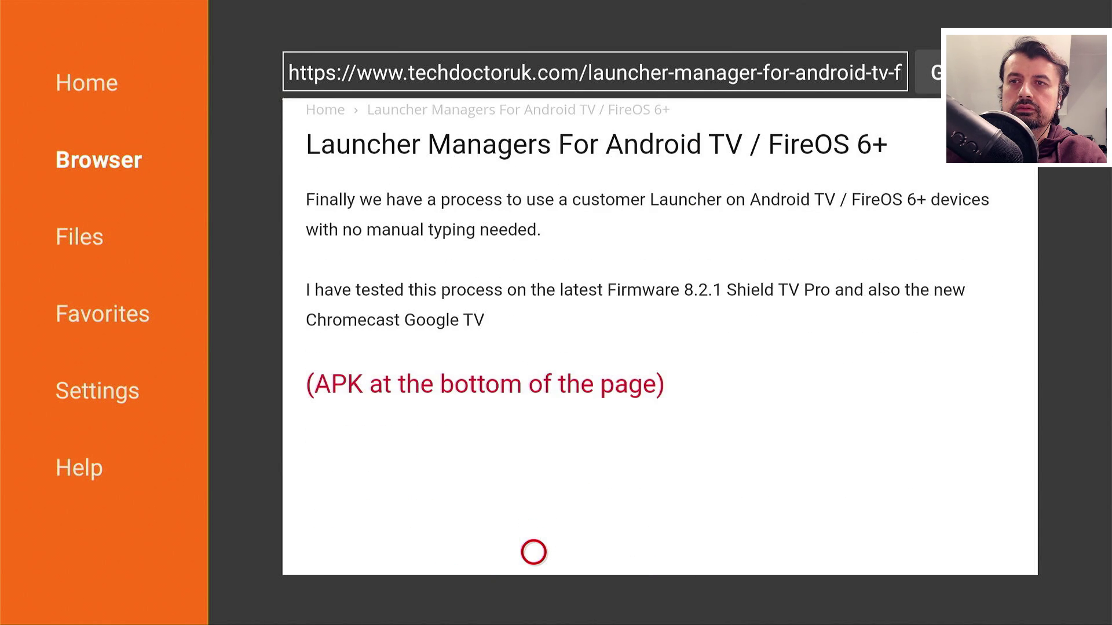
scroll(533, 552, down, 12)
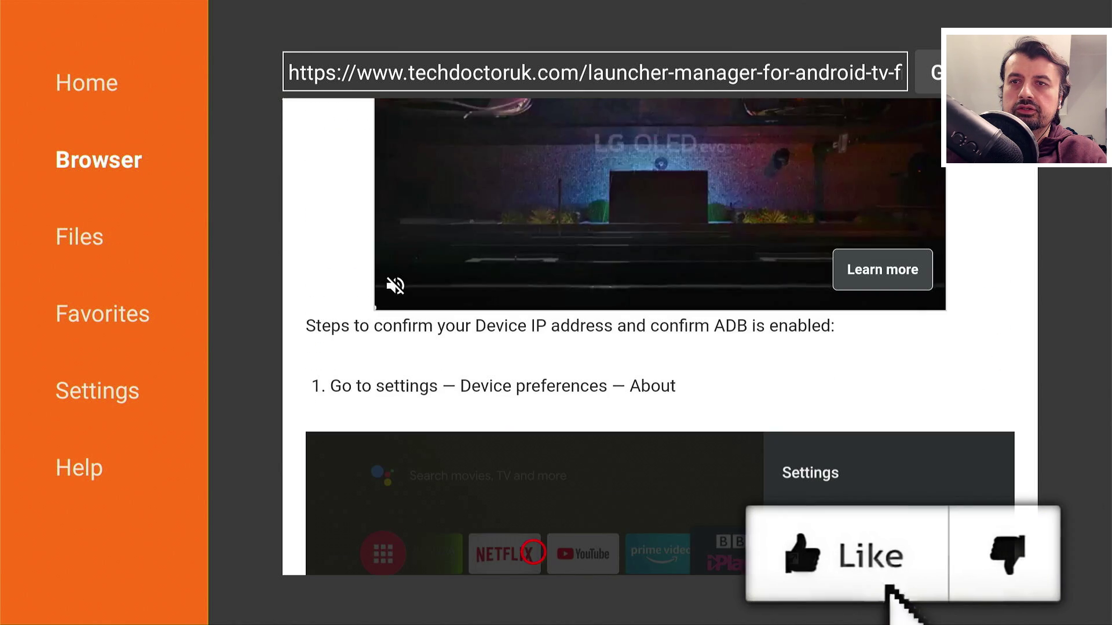
scroll(533, 552, down, 8)
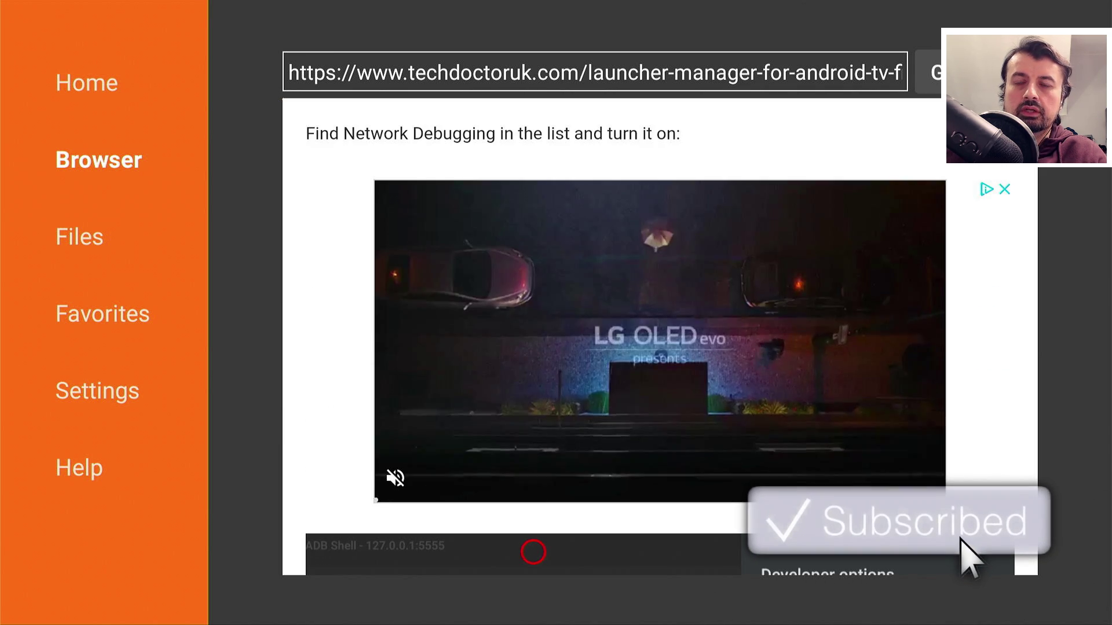
scroll(533, 552, down, 3)
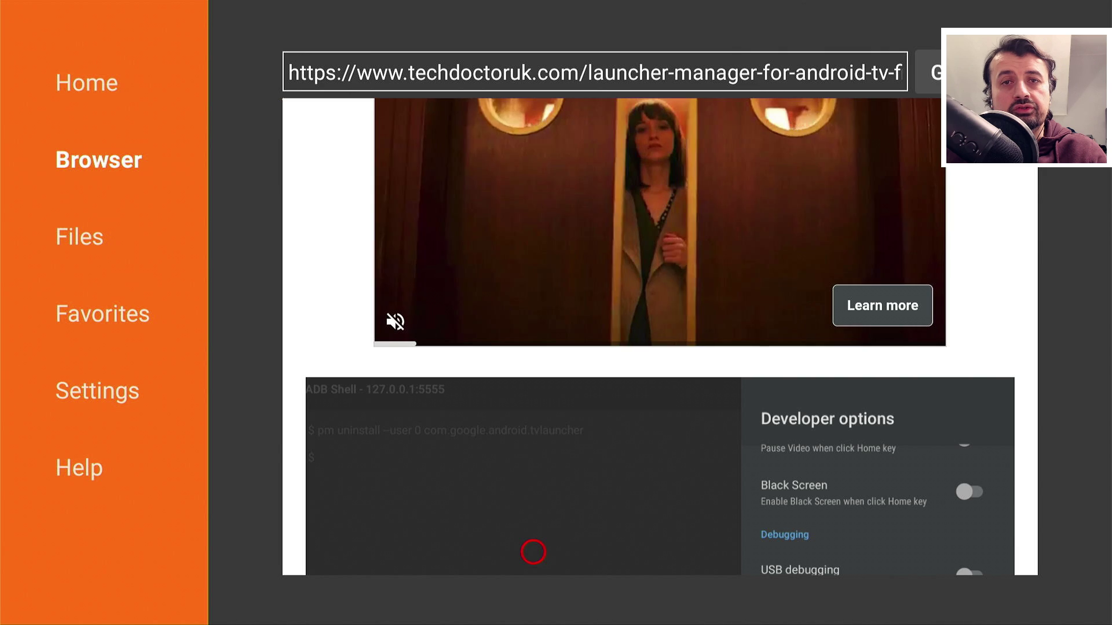
scroll(533, 552, down, 8)
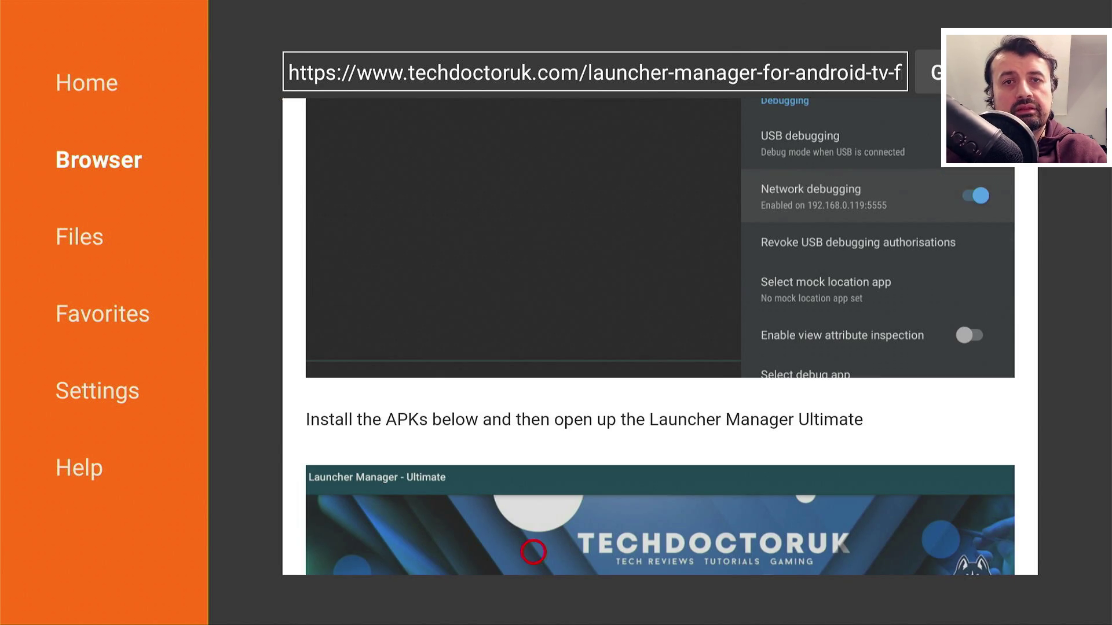
scroll(369, 552, down, 8)
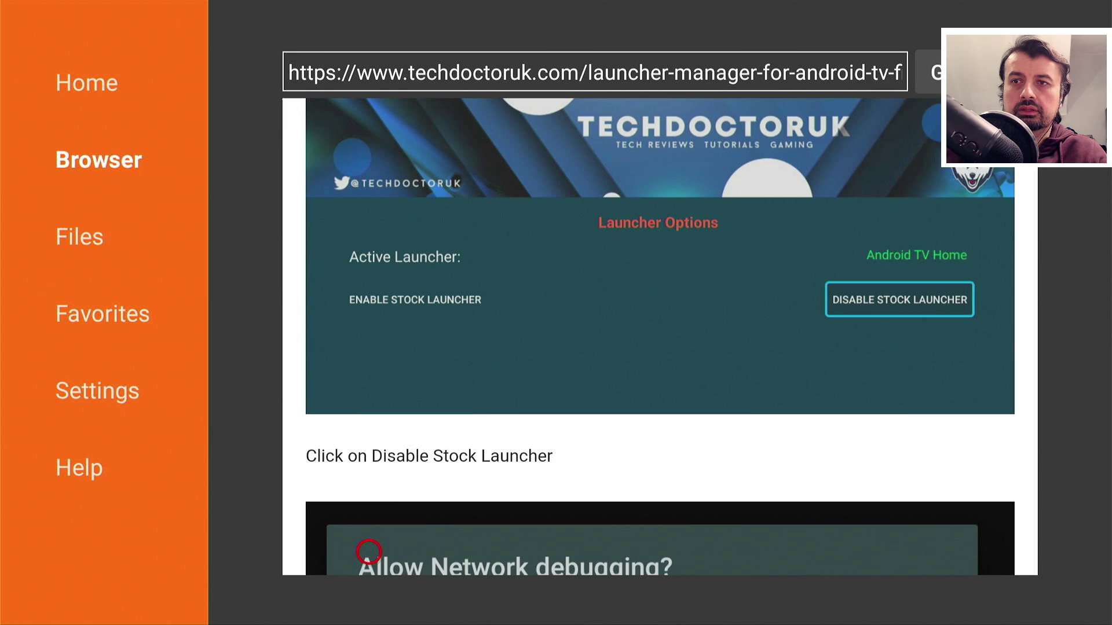
scroll(368, 552, down, 20)
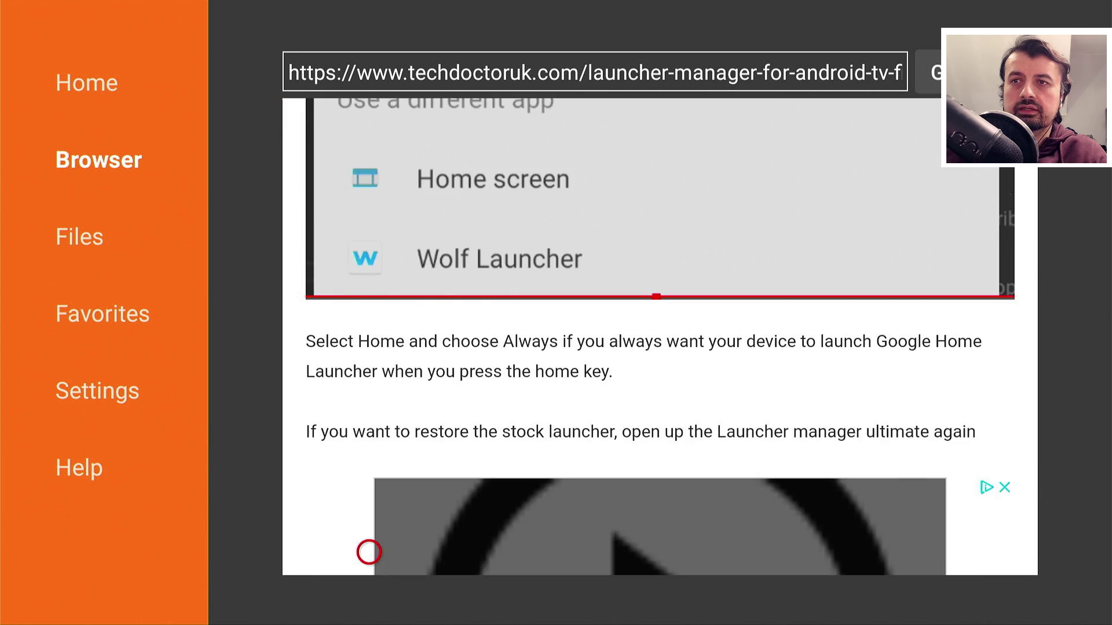
scroll(369, 551, down, 10)
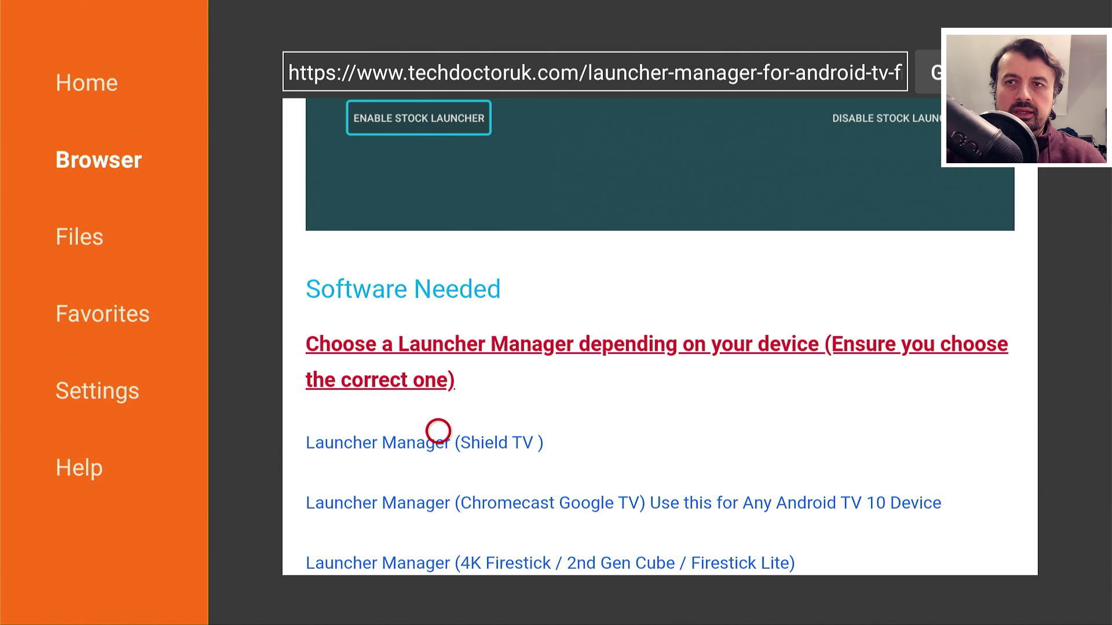
Open the Launcher Manager (Shield TV) download page and download the app from it
click(438, 440)
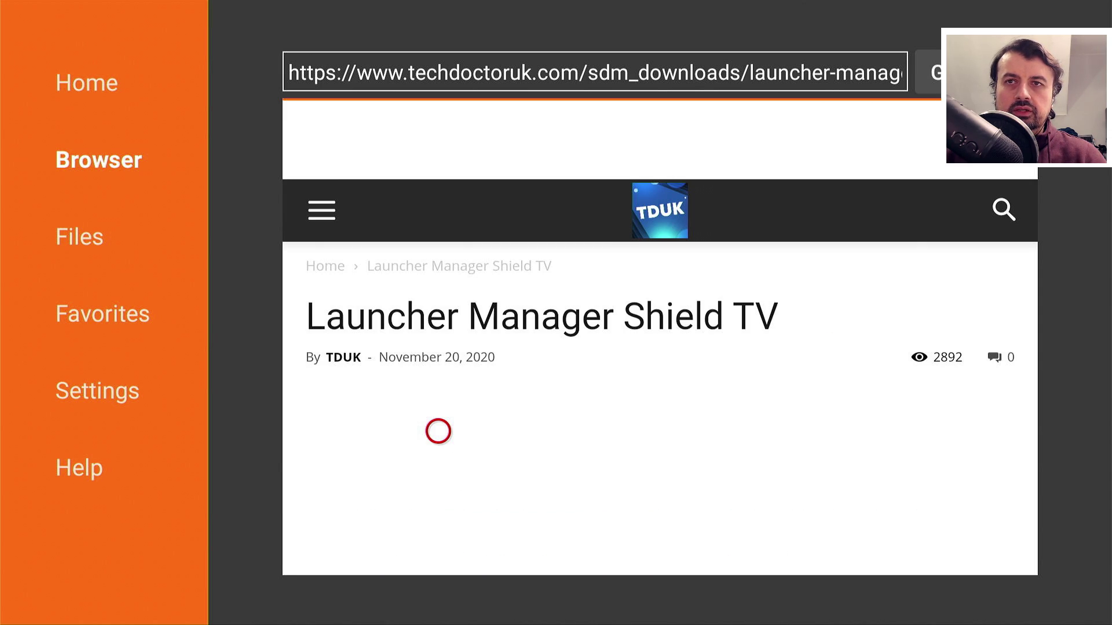
scroll(438, 552, down, 5)
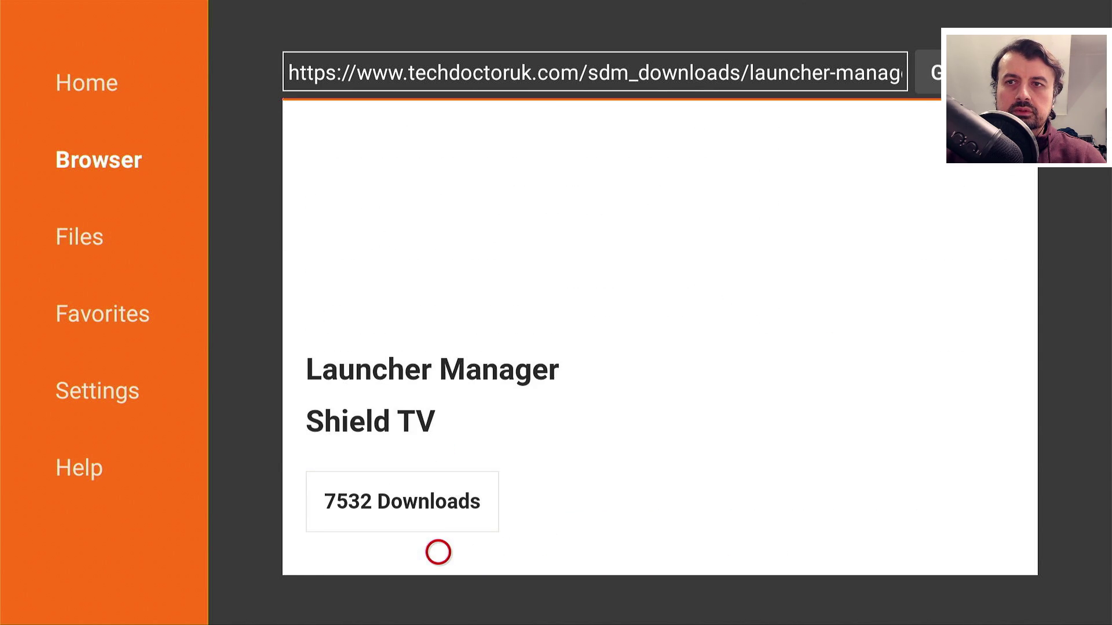
scroll(437, 551, down, 5)
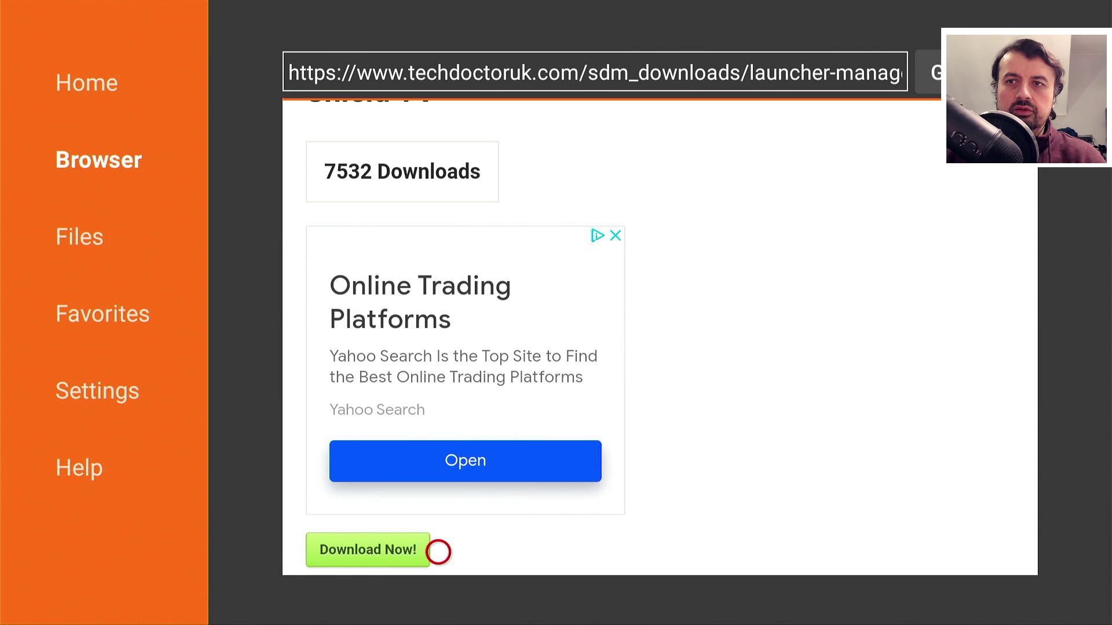
click(390, 550)
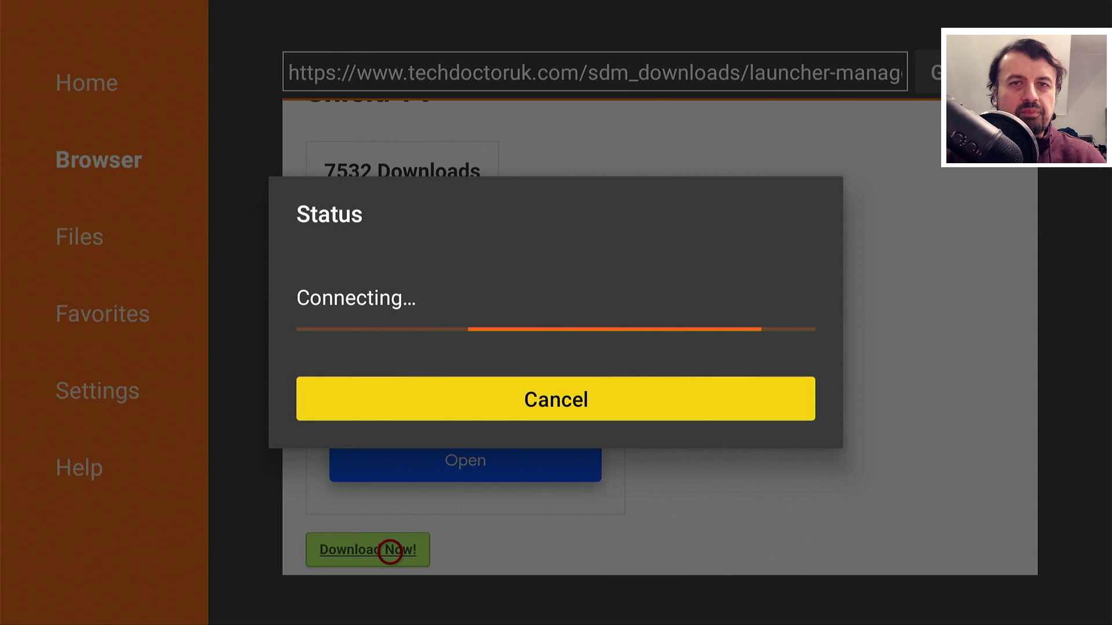
Install the downloaded Launcher Manager application and close the download status dialog
key(Return)
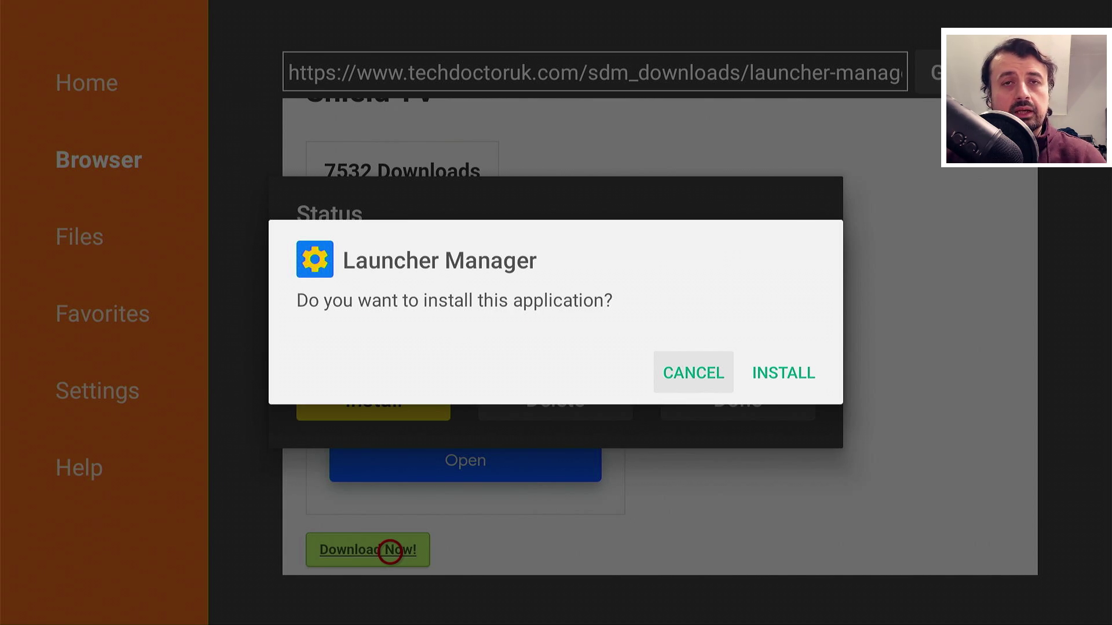
key(Right)
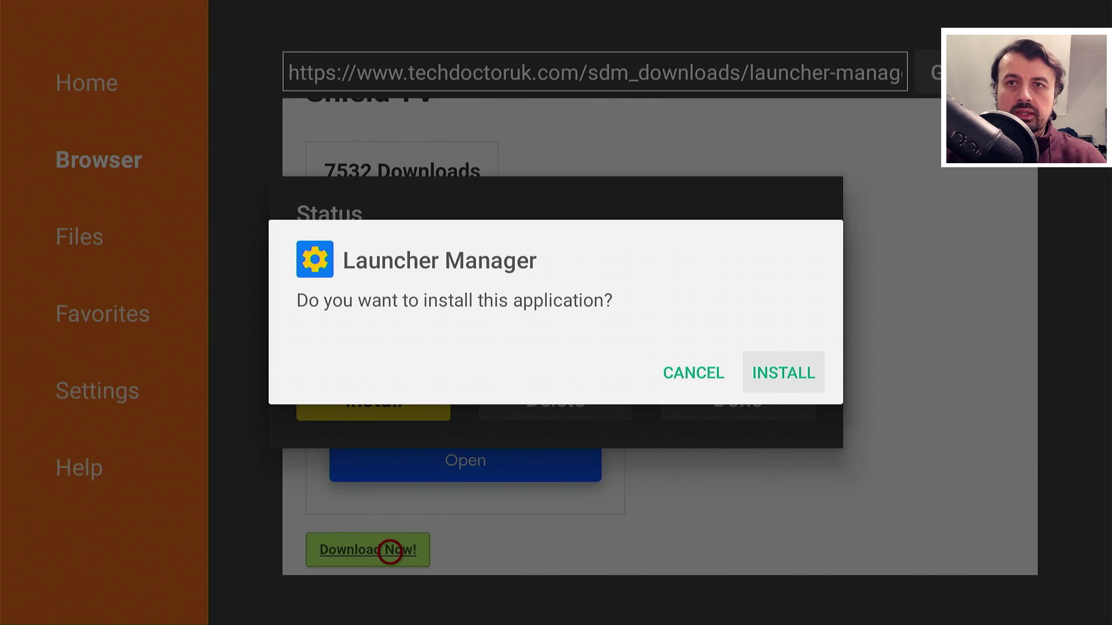
key(Return)
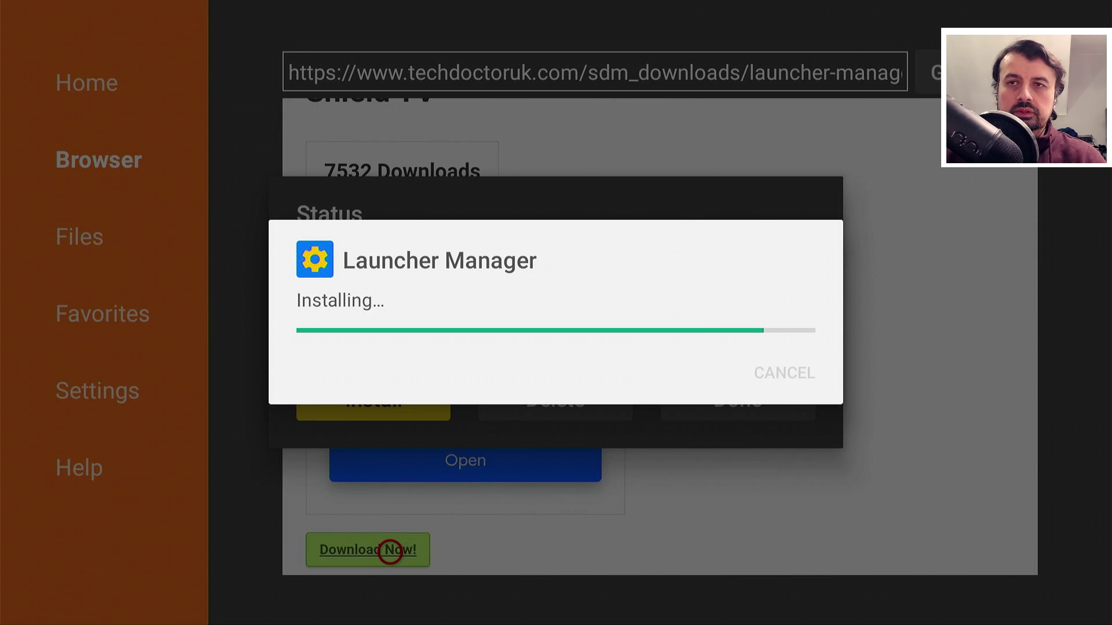
key(Escape)
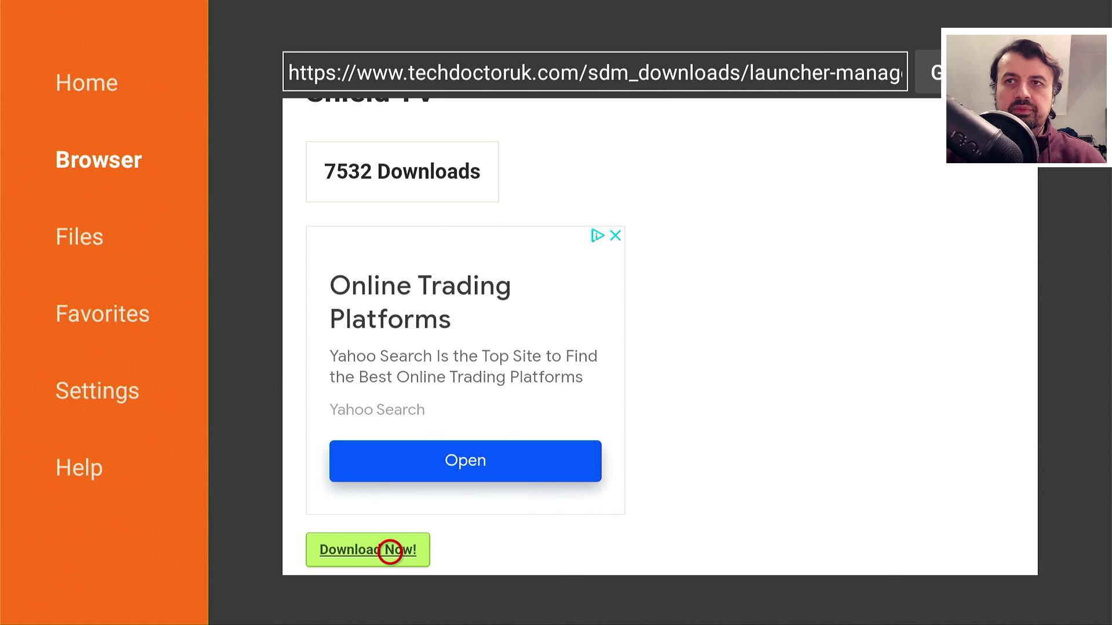
Return to the Launcher Manager article and find Leanback on Fire 1.26 (Android TV) among the custom launcher downloads
key(Escape)
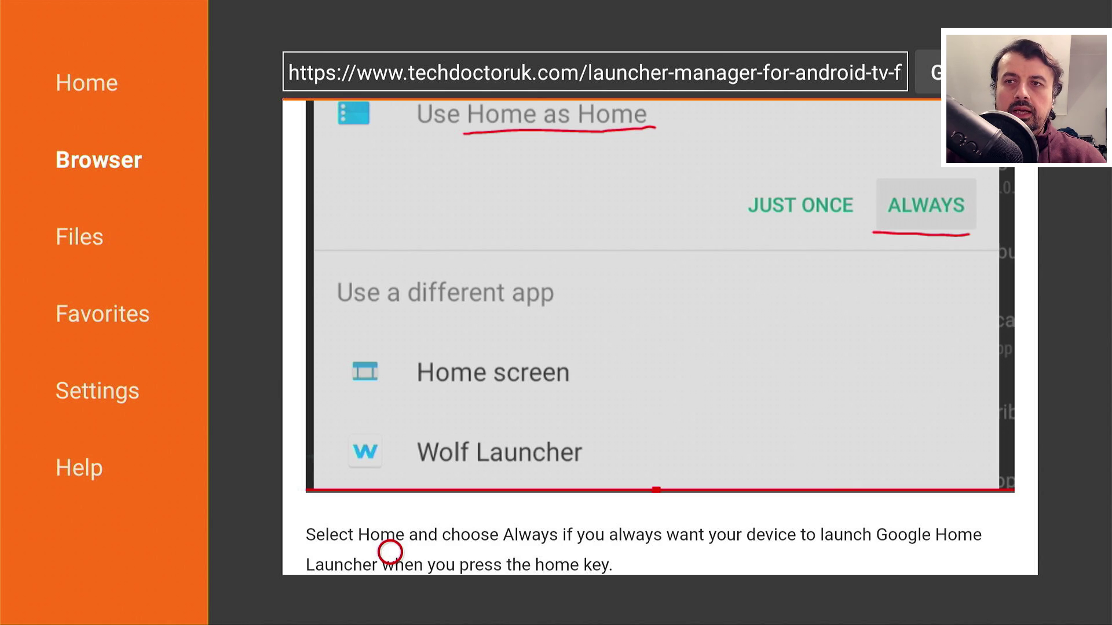
scroll(390, 552, down, 5)
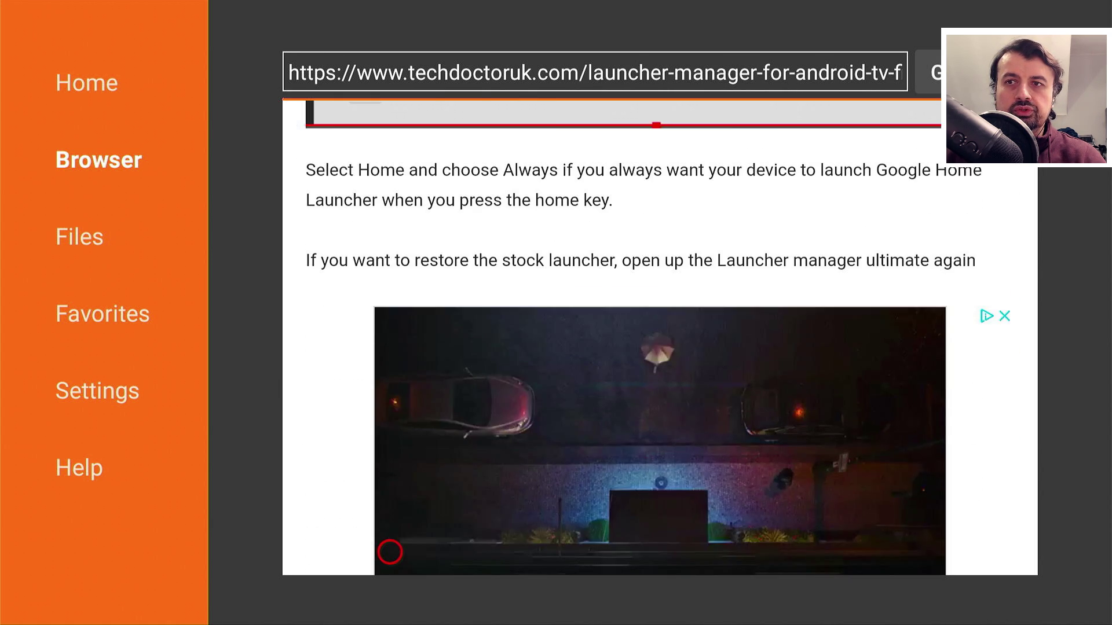
scroll(390, 552, down, 5)
scroll(389, 551, down, 5)
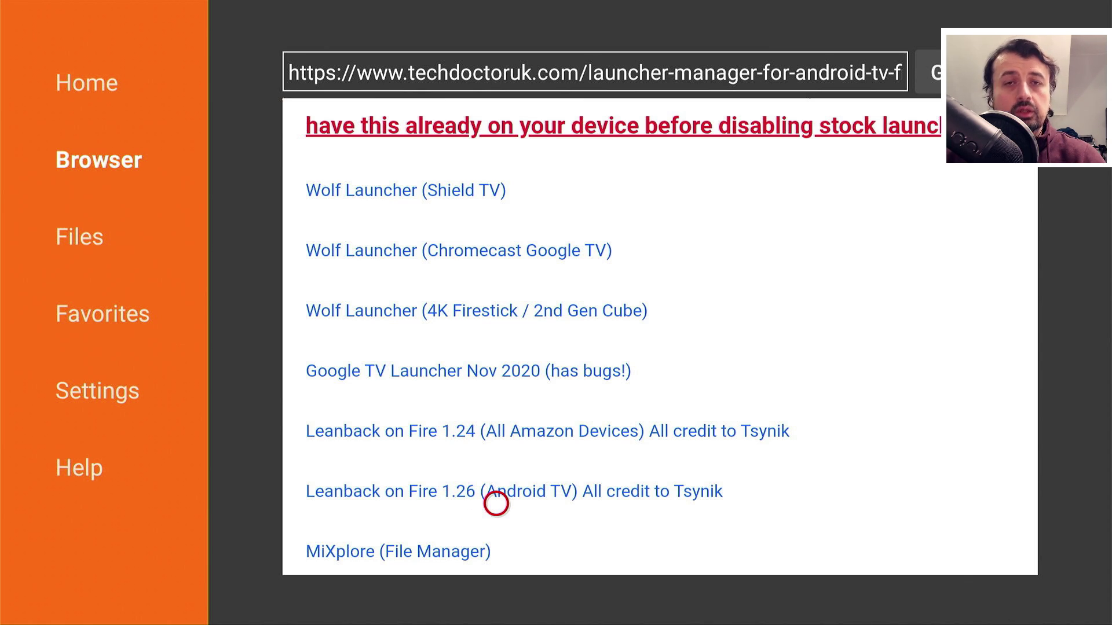
click(496, 503)
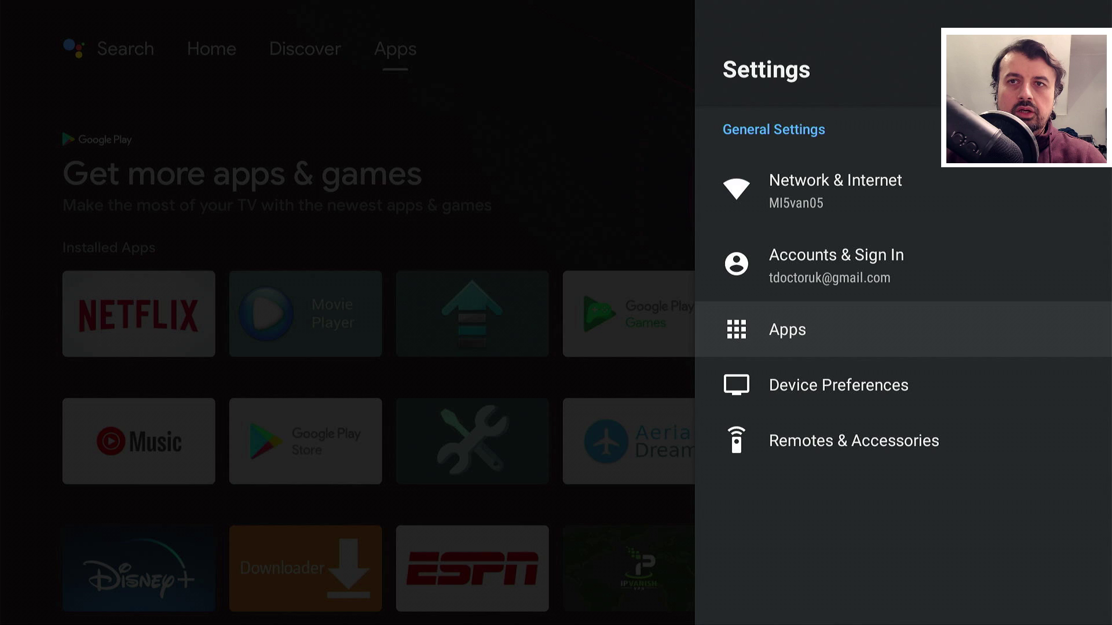
Open the About page in Device Preferences and activate the Build entry to unlock developer mode
key(Down)
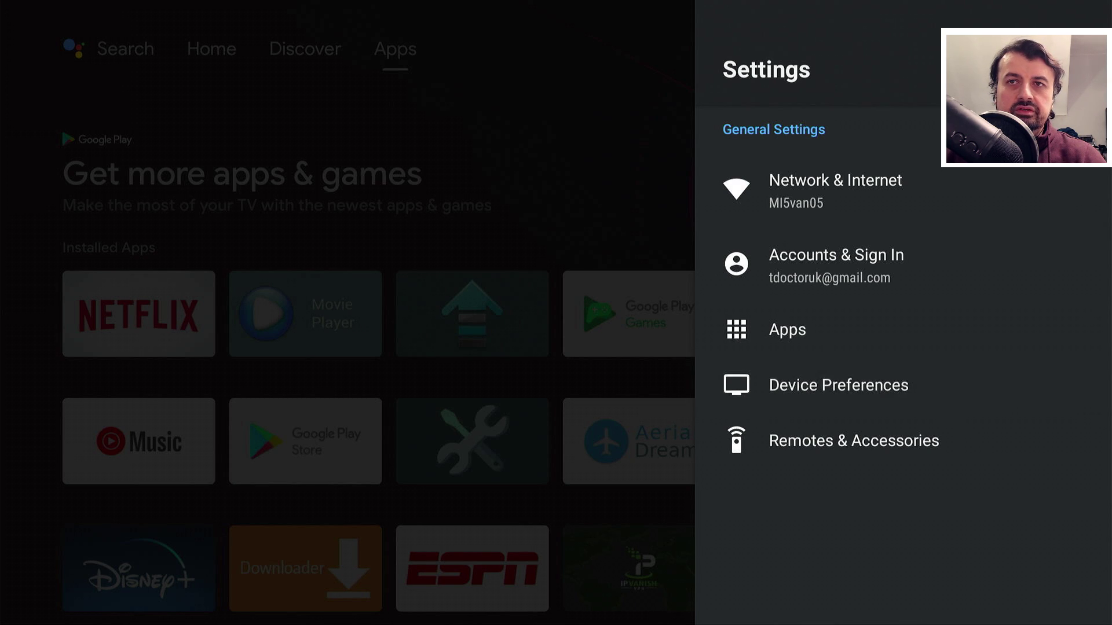
key(Return)
key(Return)
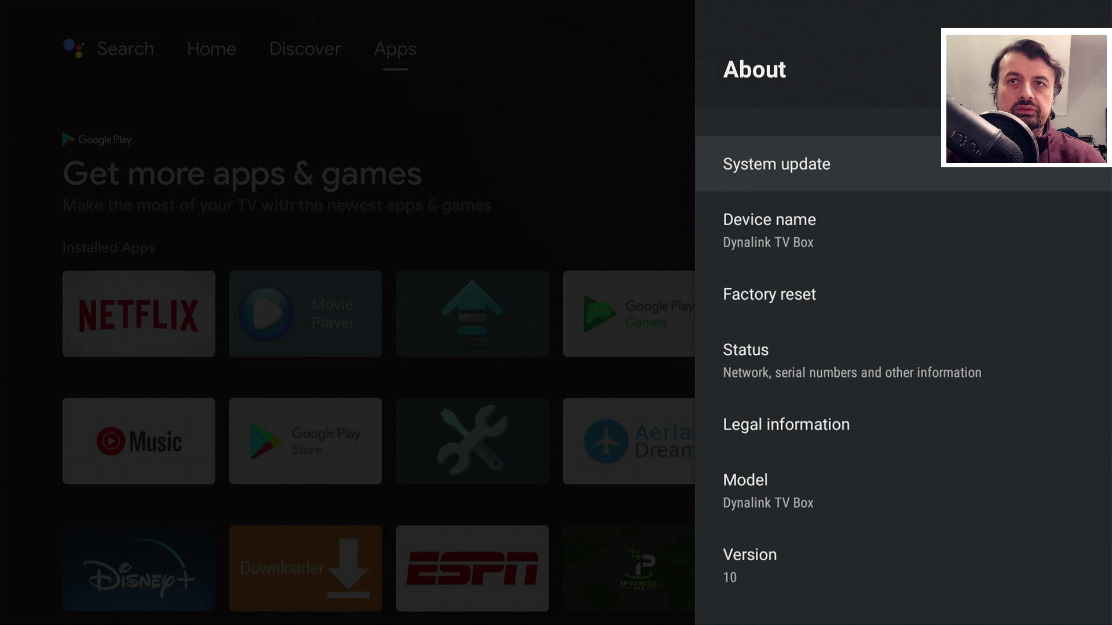
key(Down)
key(Down)
key(Down)
key(Down)
key(Down)
key(Down)
key(Down)
key(Down)
key(Down)
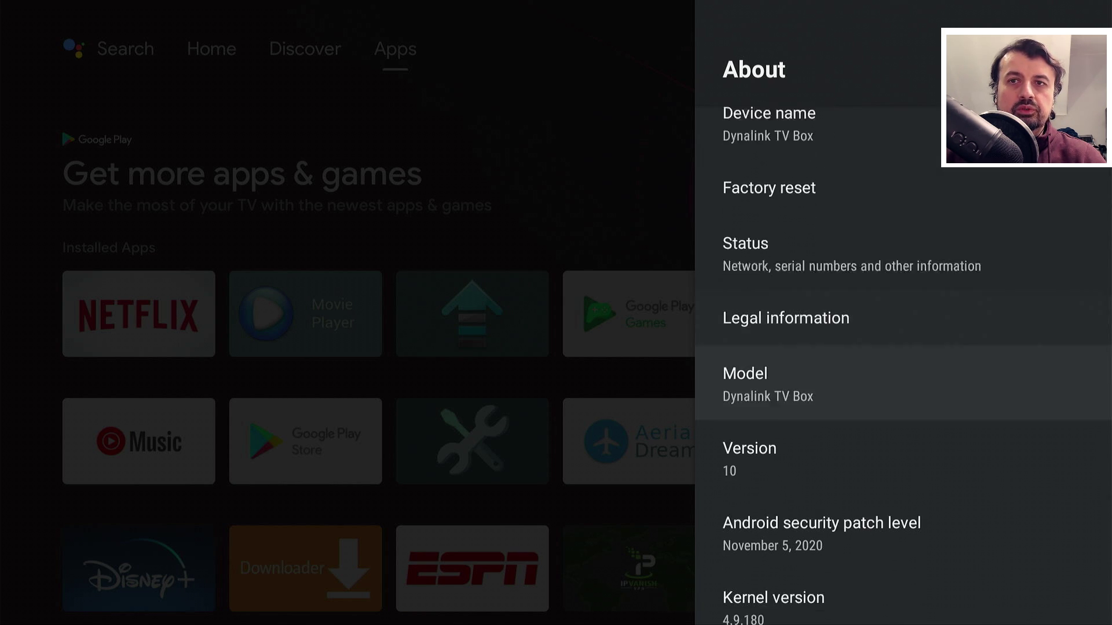
key(Return)
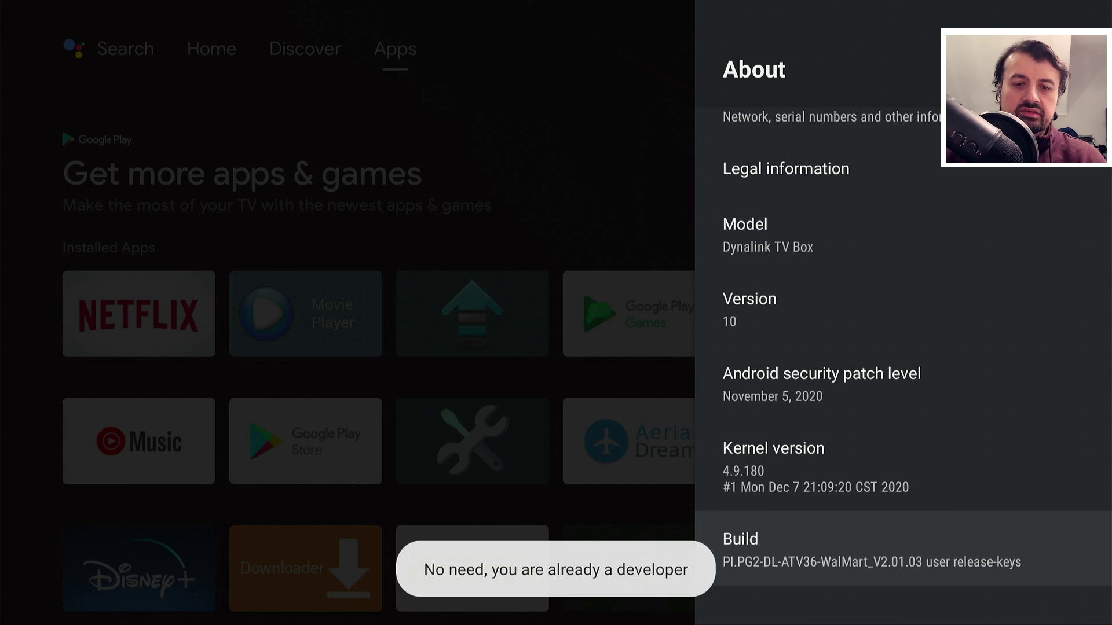
Return to Device Preferences and open Developer options
key(Escape)
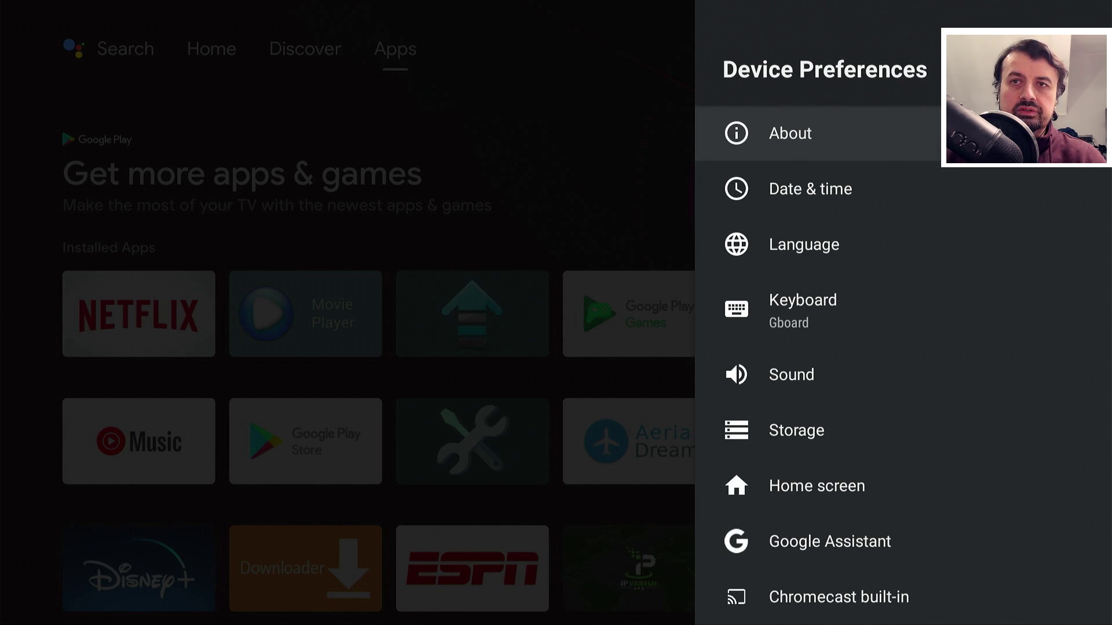
key(Down)
key(Down)
key(Down)
key(Down)
key(Down)
key(Down)
key(Down)
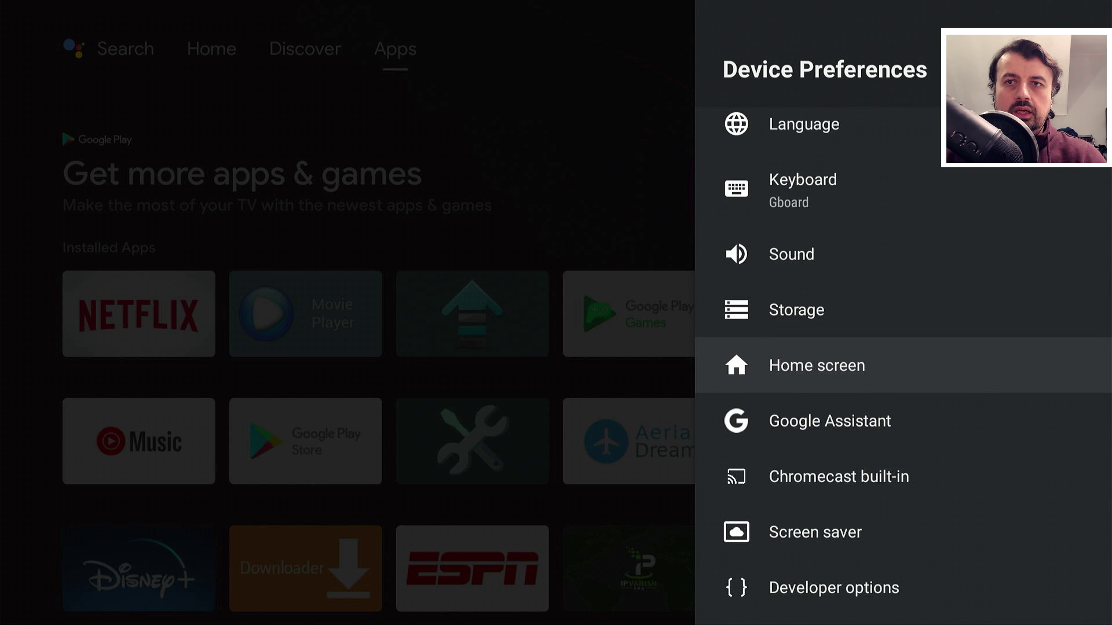
key(Down)
key(Down)
key(Down)
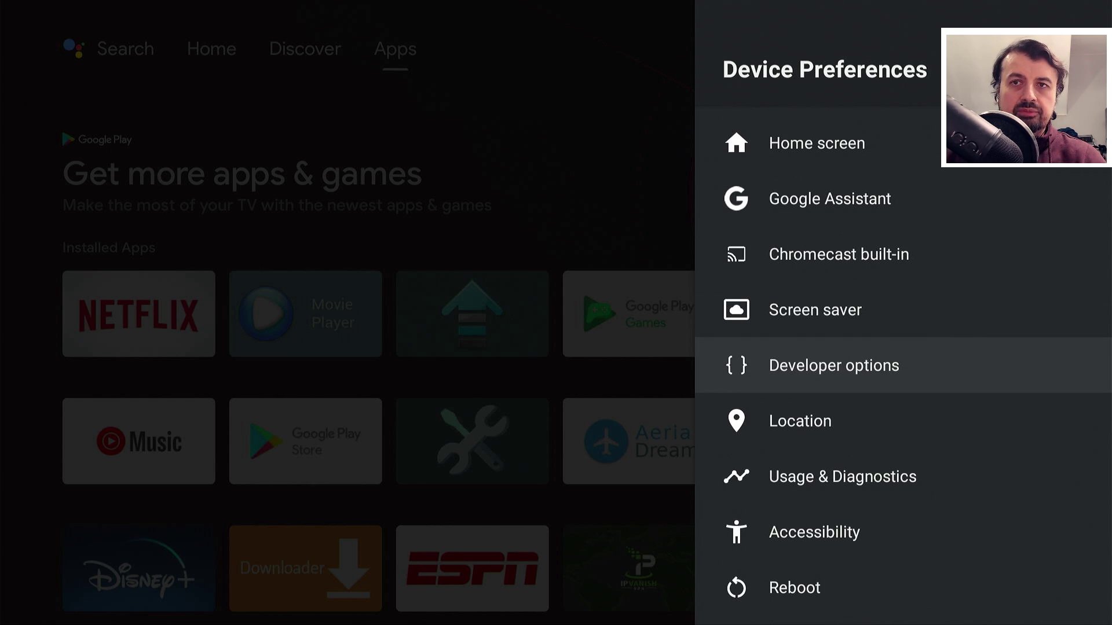
key(Return)
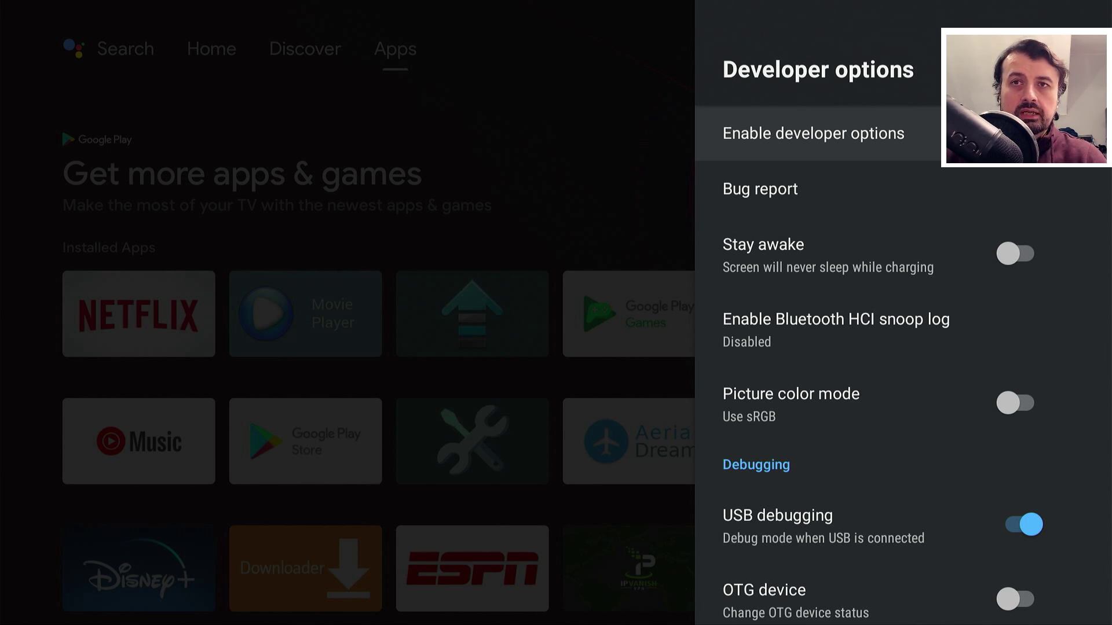
Turn USB debugging off and back on, allow it, and leave Developer options
key(Down)
key(Down)
key(Down)
key(Down)
key(Down)
key(Down)
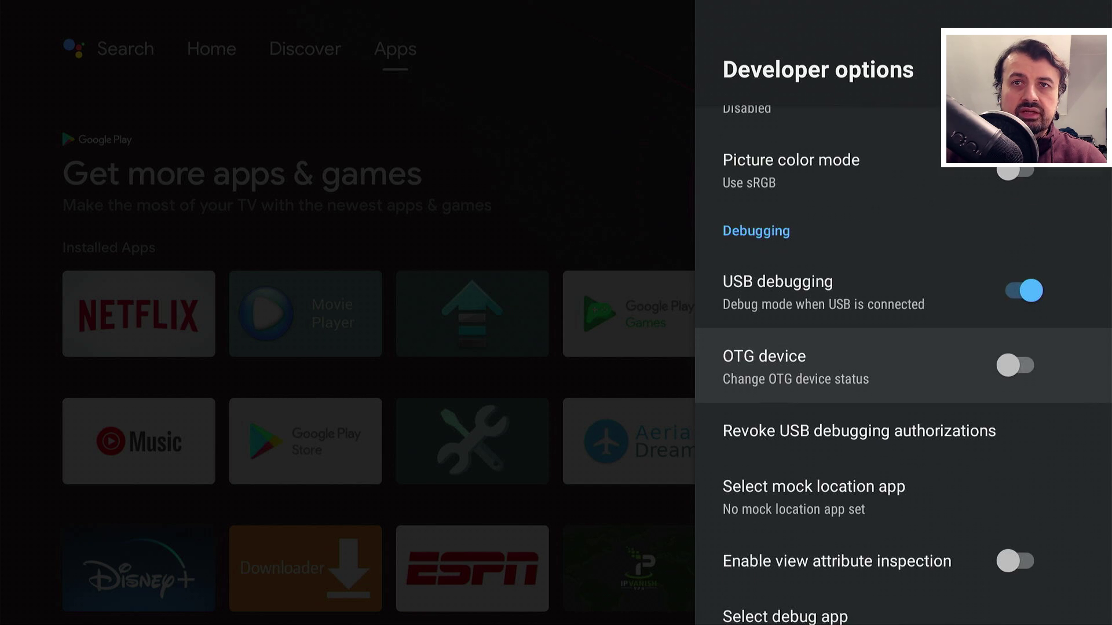
key(Up)
key(Return)
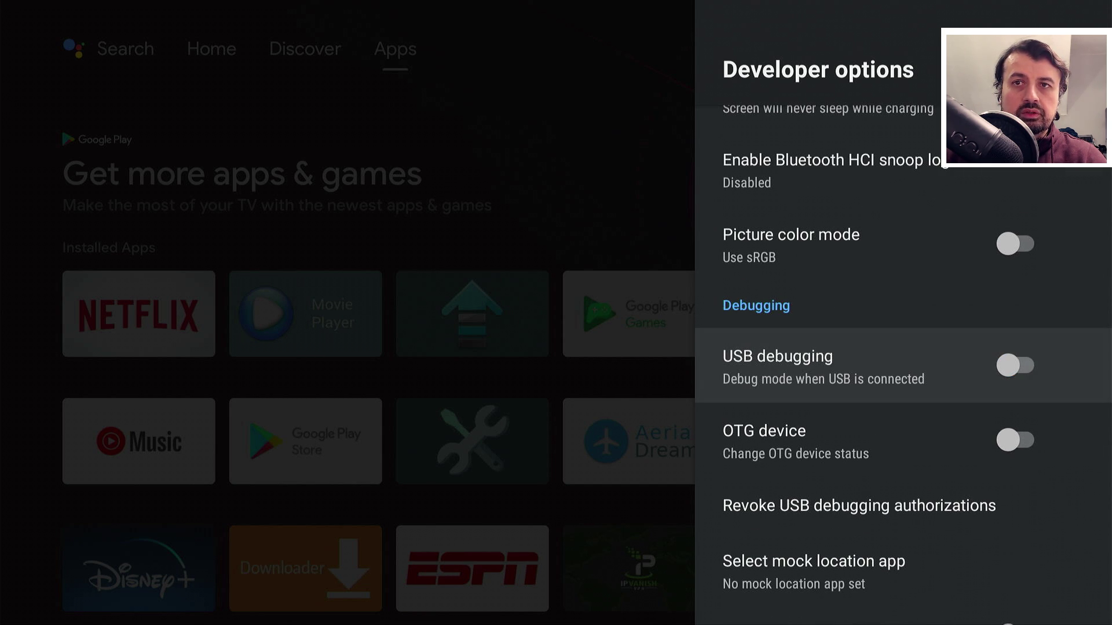
key(Return)
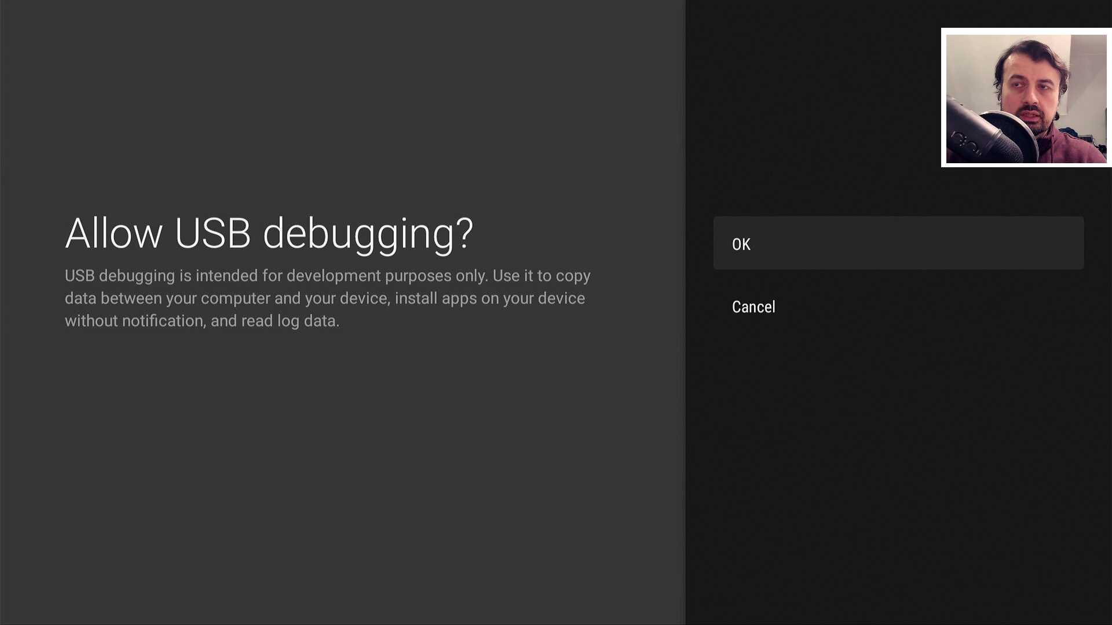
key(Return)
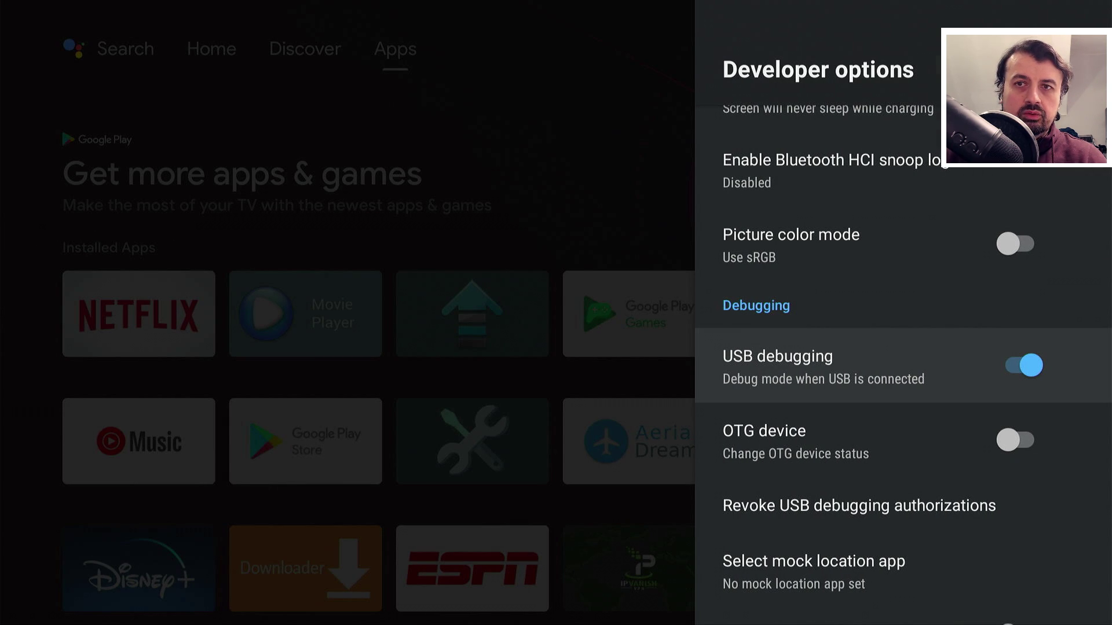
key(Escape)
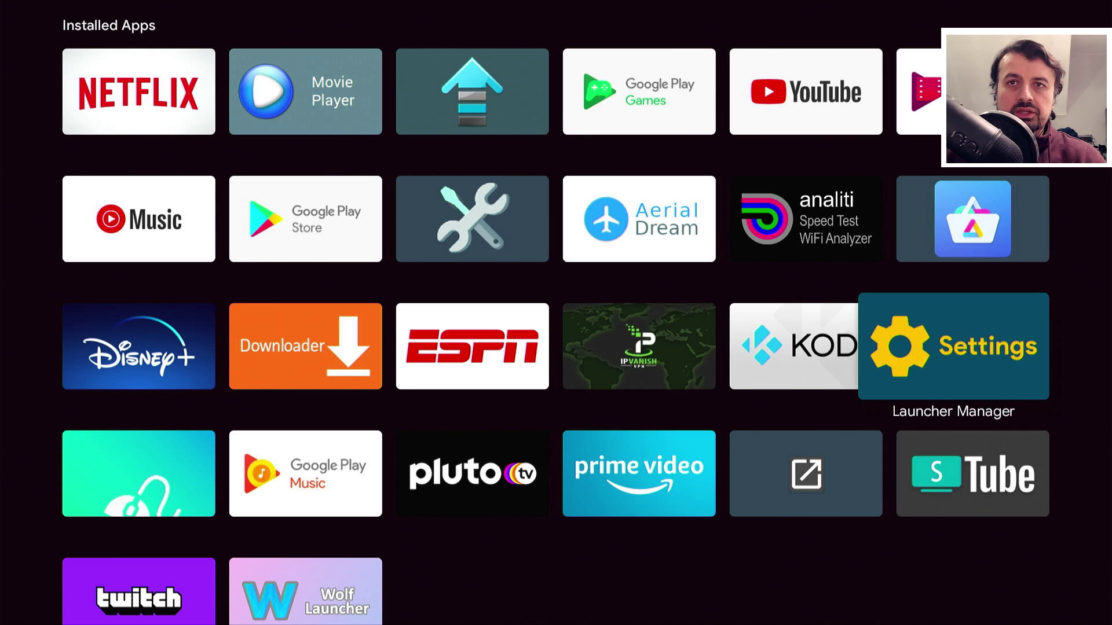
Open Launcher Manager from the installed apps and disable the stock launcher
key(Up)
key(Down)
key(Return)
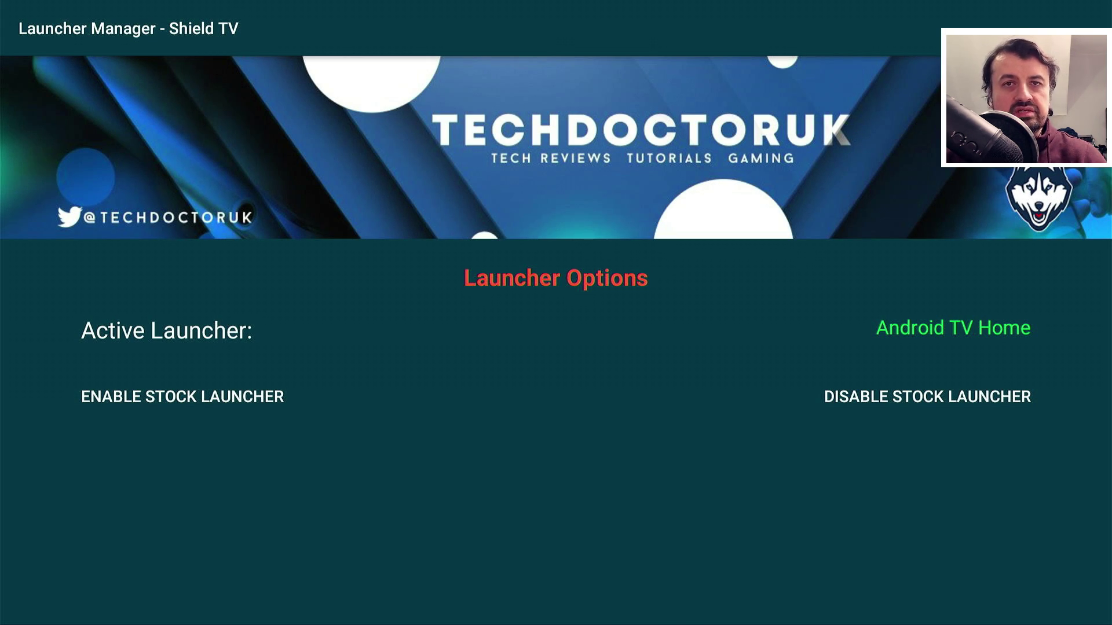
key(Down)
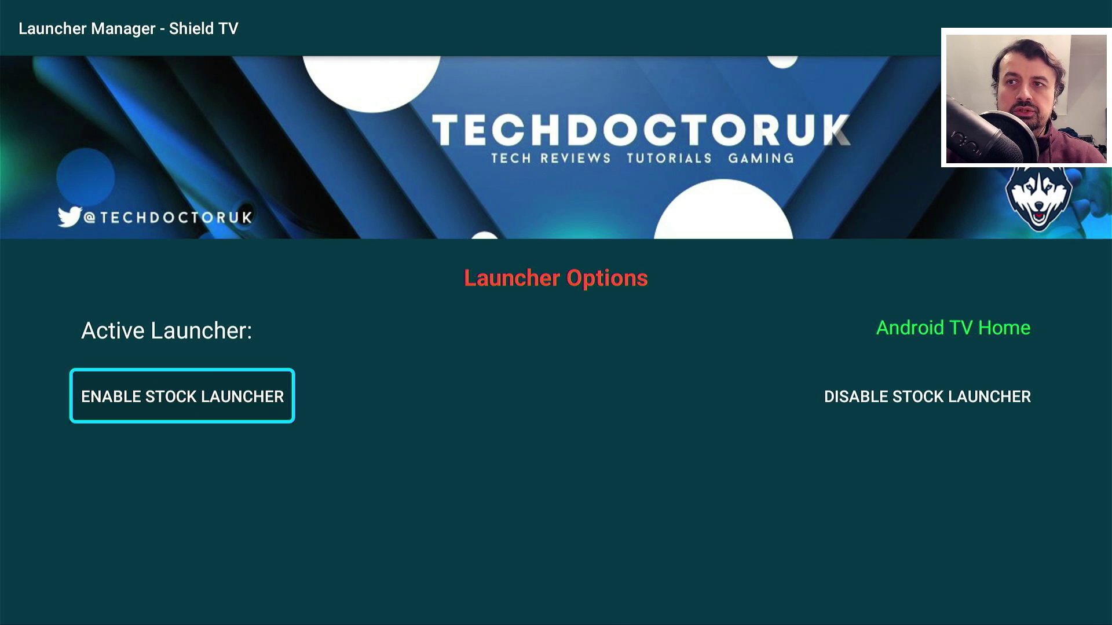
key(Right)
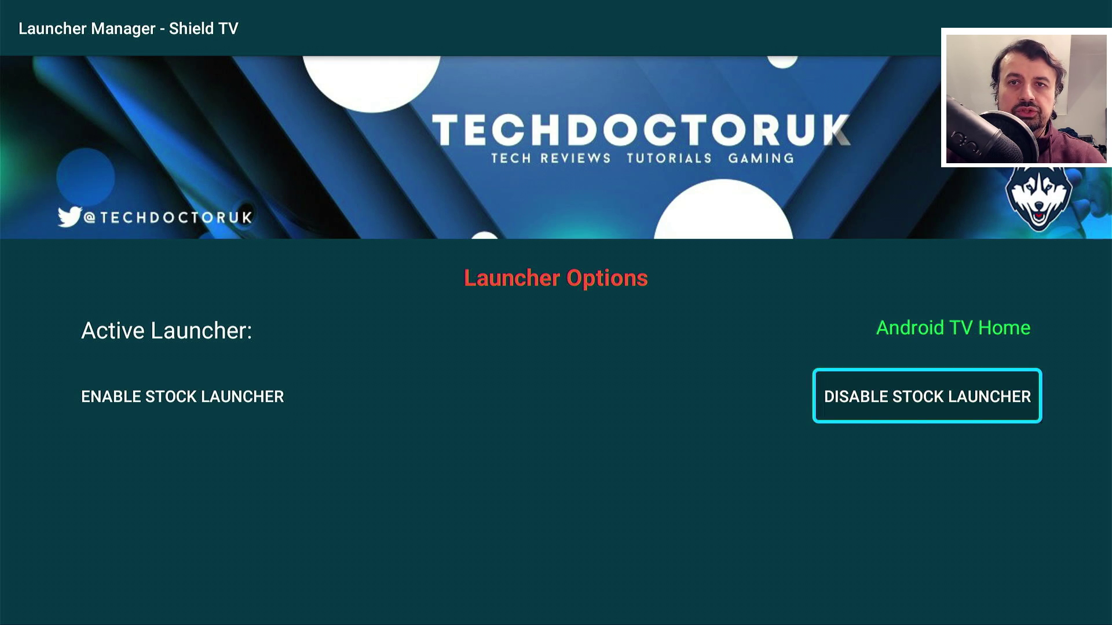
key(Return)
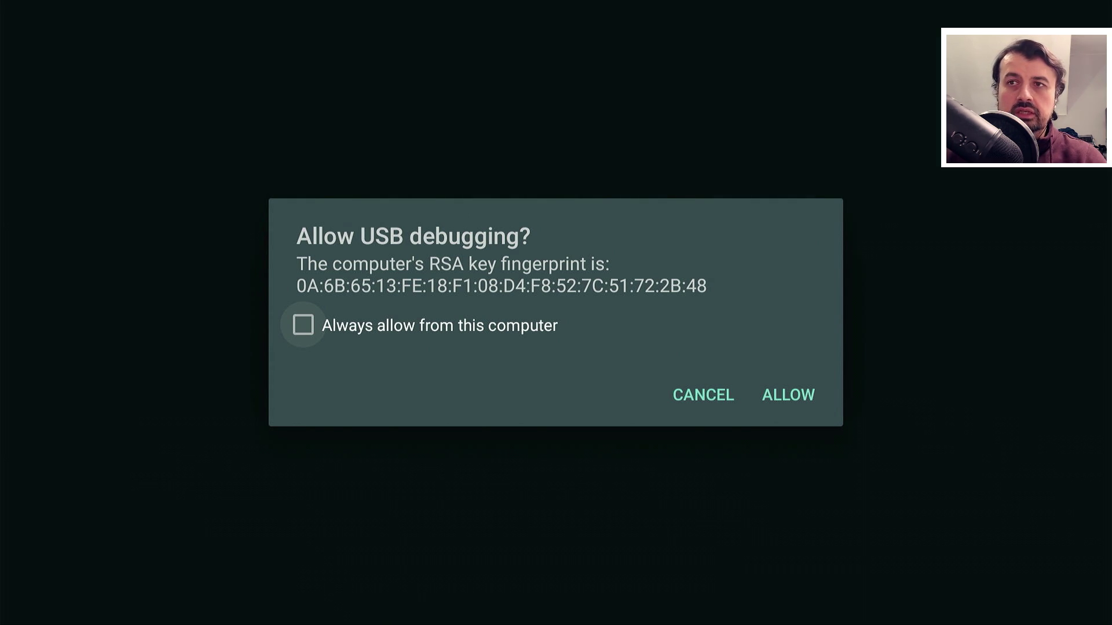
Allow the USB debugging request with "Always allow from this computer" enabled
key(Return)
key(Down)
key(Right)
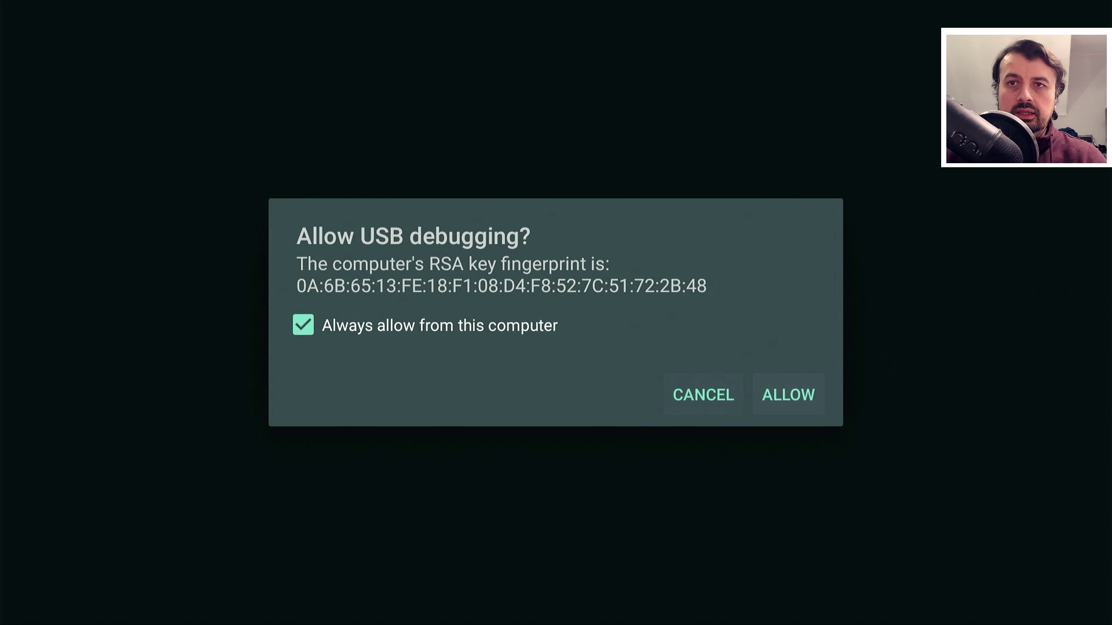
key(Return)
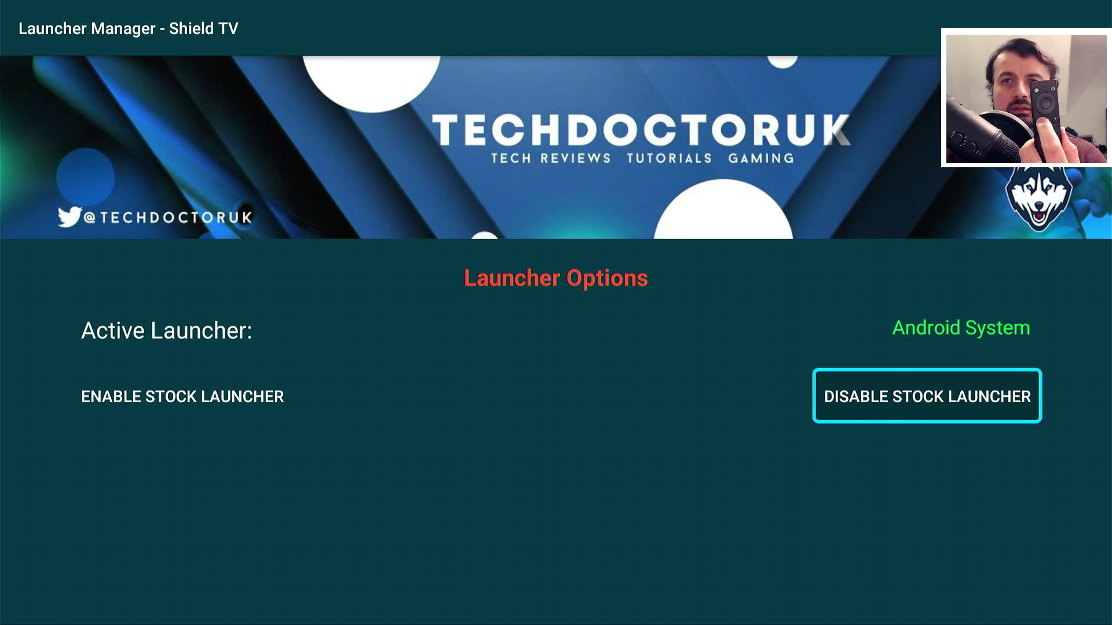
Go to the home screen and choose LeanbackOnFire as the Home app with the Always option
key(Return)
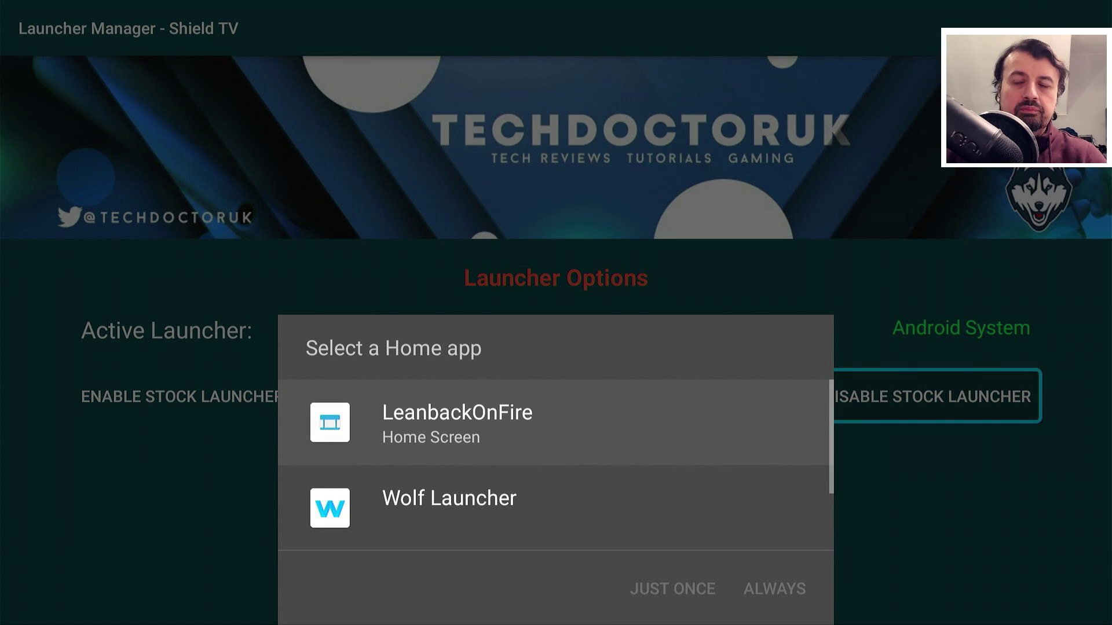
key(Down)
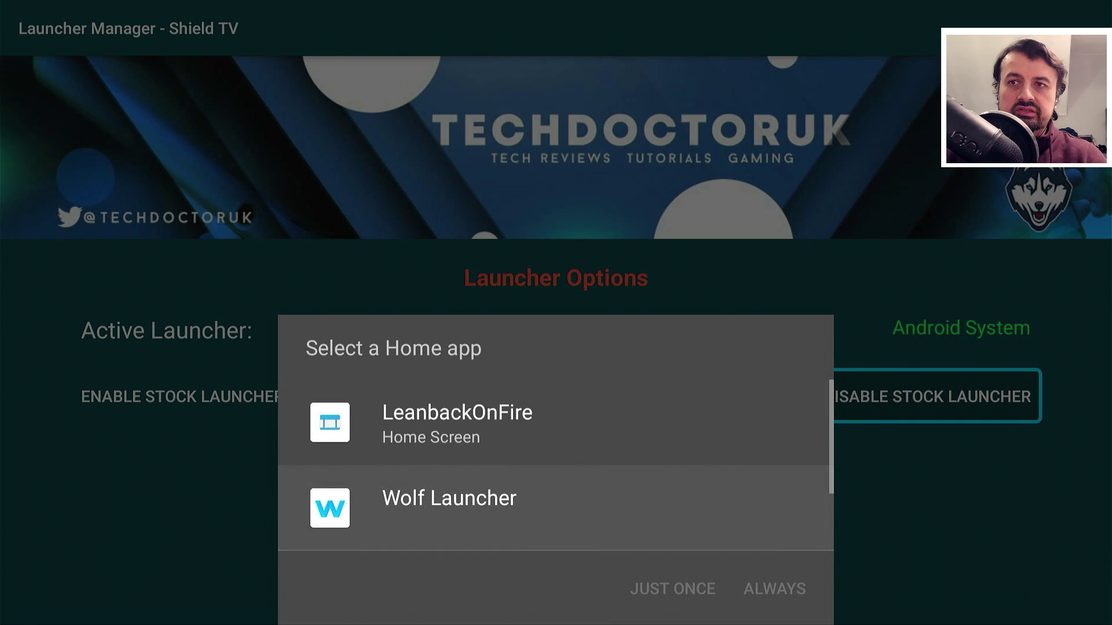
key(Up)
key(Return)
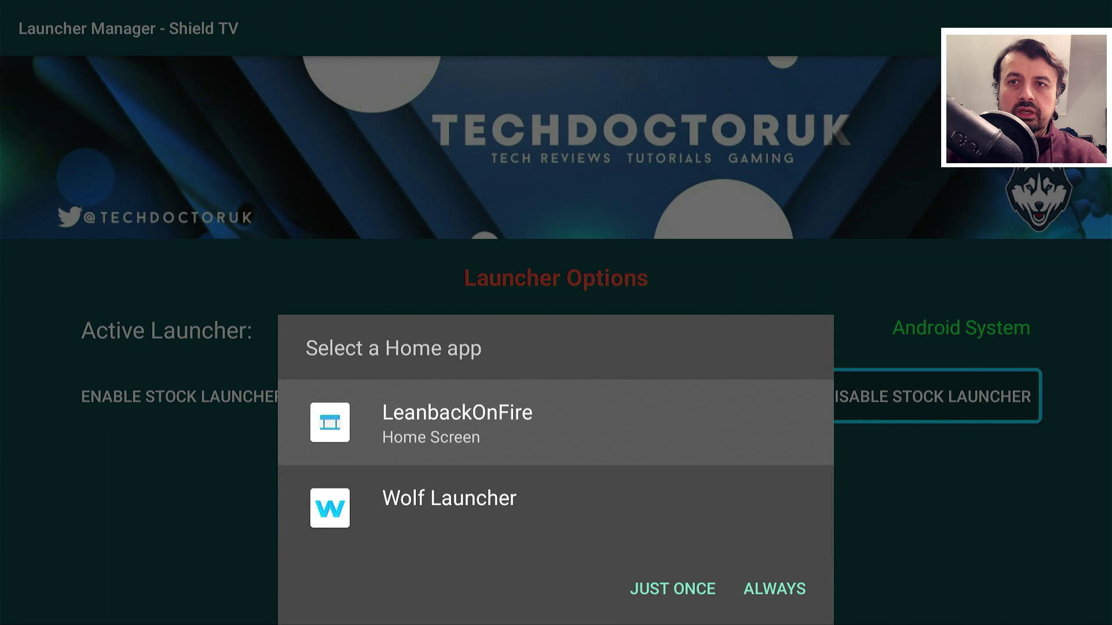
key(Down)
key(Right)
key(Return)
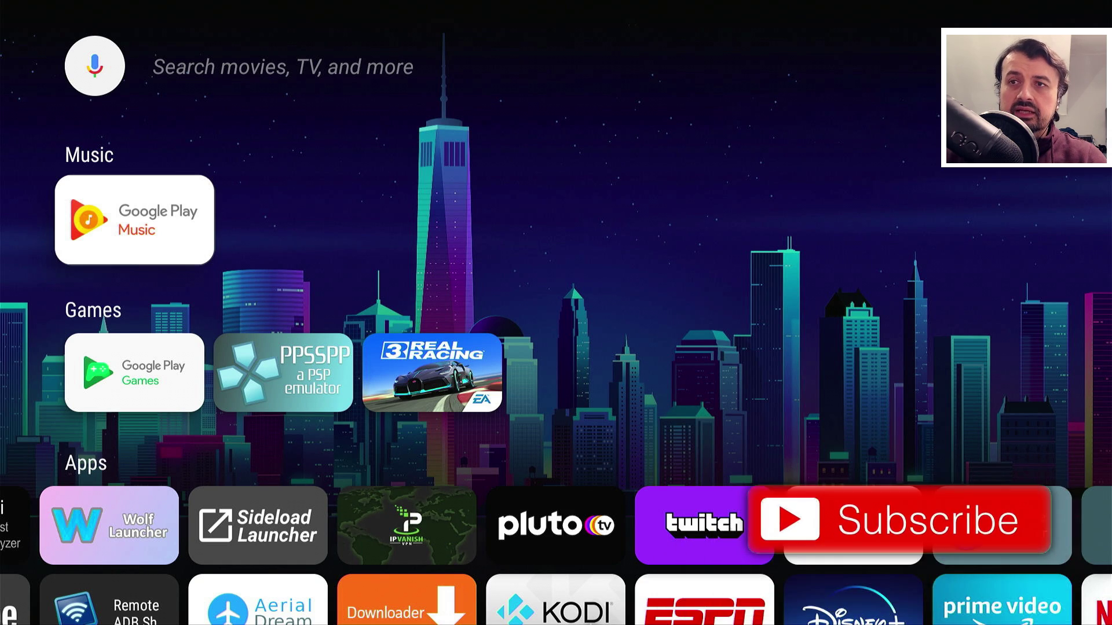
Look through the LeanbackOnFire home screen's app rows down to the settings row
key(Down)
key(Left)
key(Left)
key(Left)
key(Left)
key(Left)
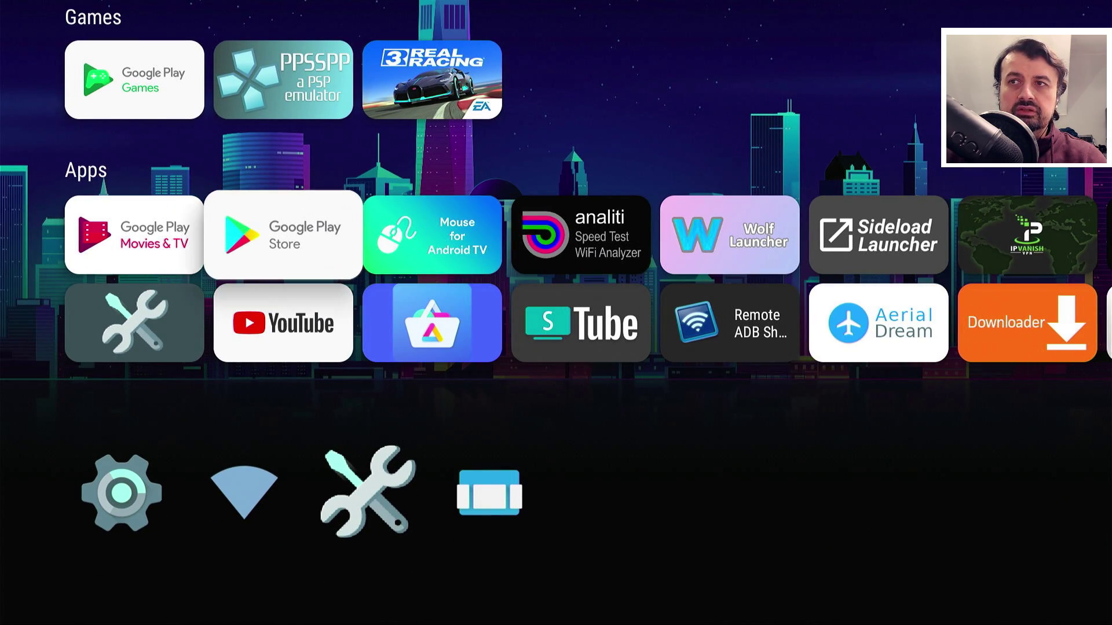
key(Up)
key(Down)
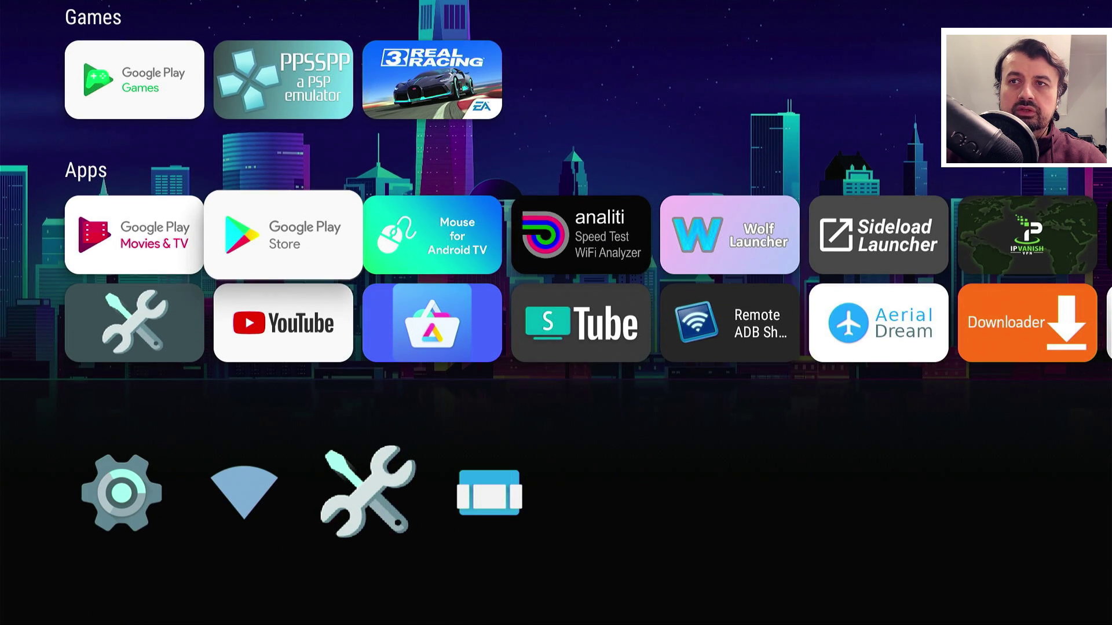
key(Right)
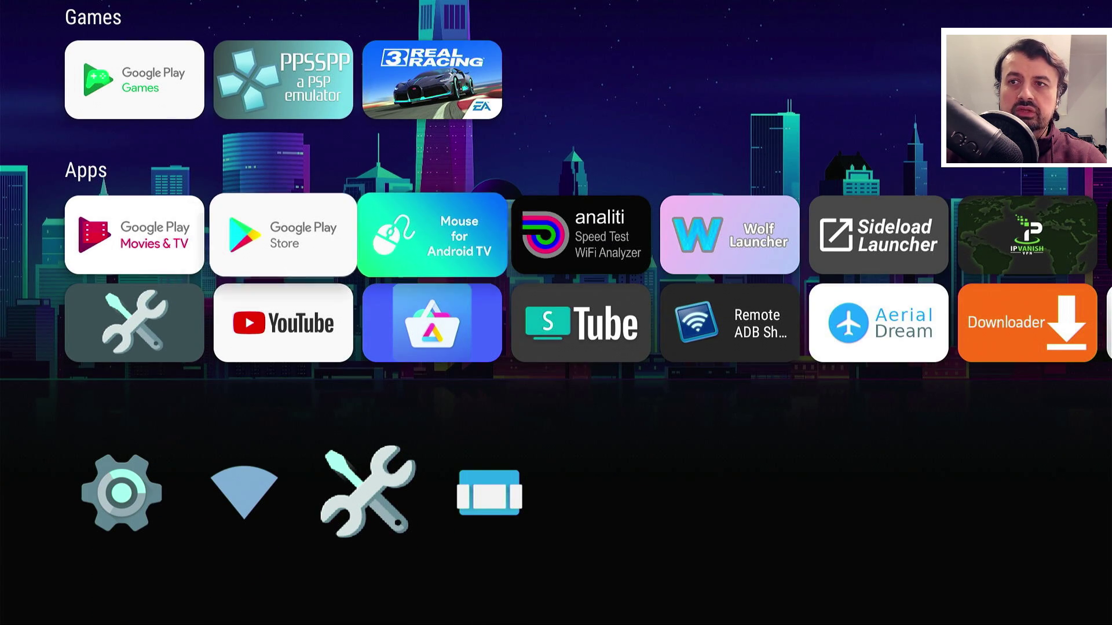
key(Left)
key(Left)
key(Down)
key(Down)
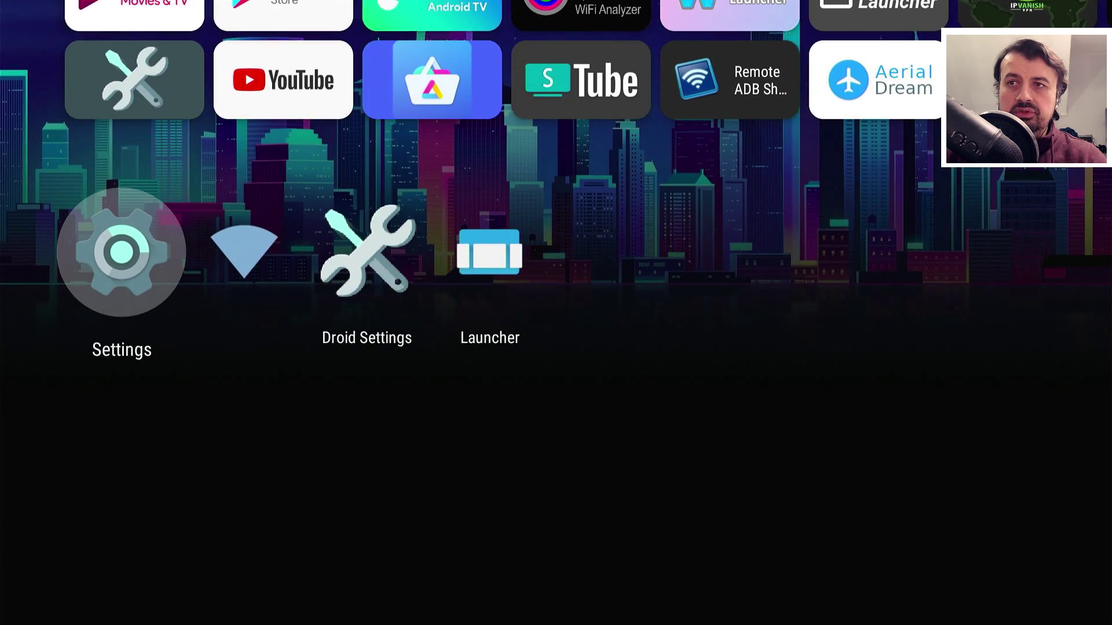
Open the Home Screen View options in the LeanbackOnFire launcher settings
key(Right)
key(Right)
key(Right)
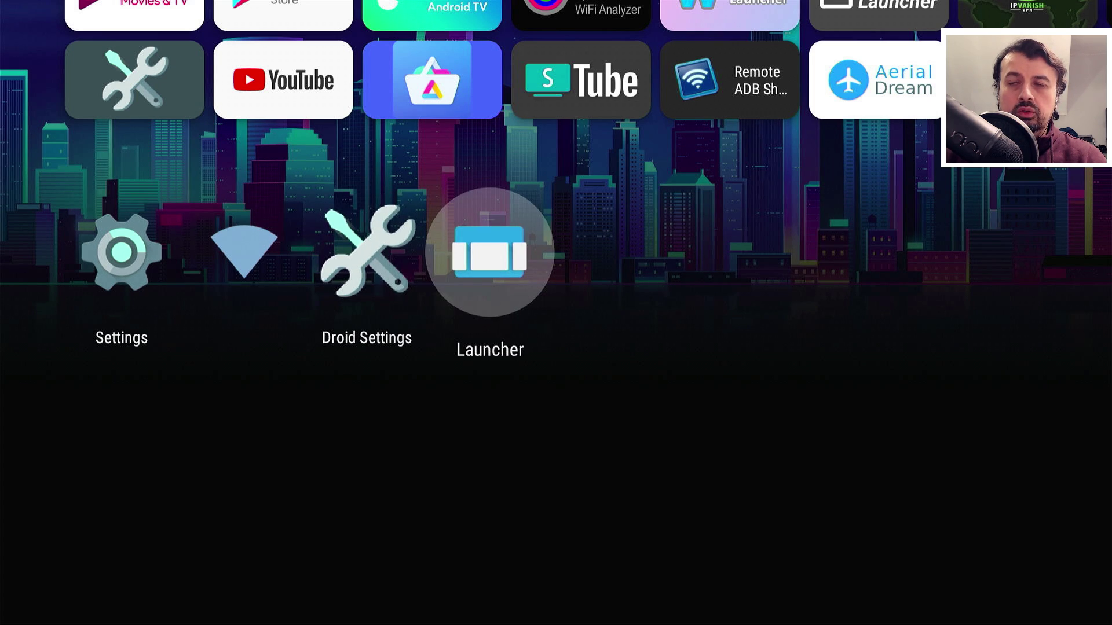
key(Return)
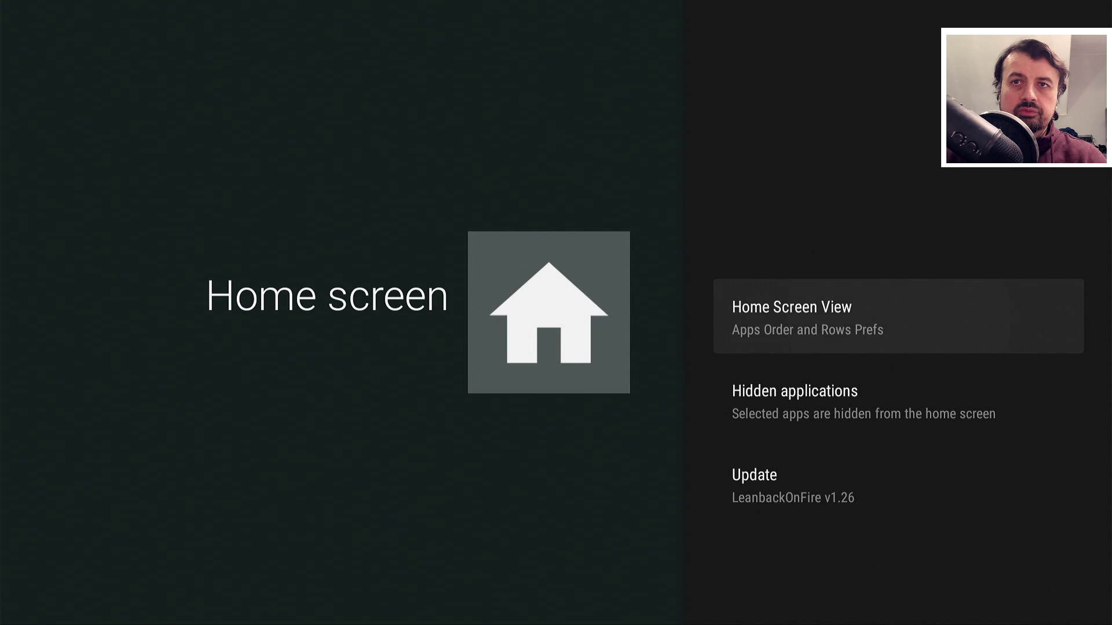
key(Return)
Open the Choose Wallpaper image list from the Default Wallpaper setting
key(Down)
key(Down)
key(Down)
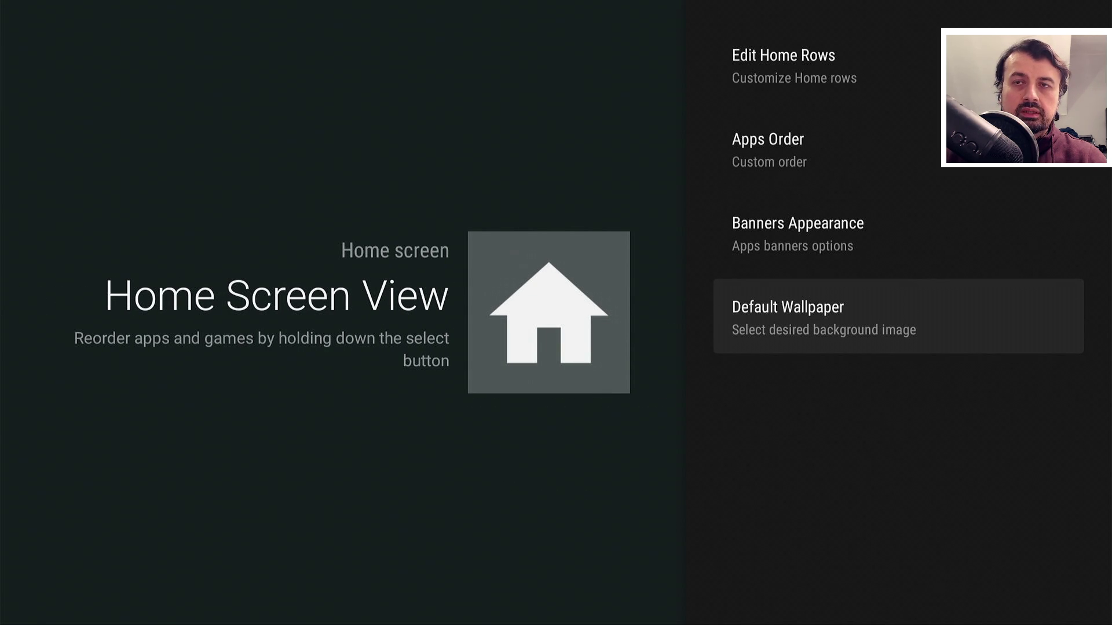
key(Return)
key(Return)
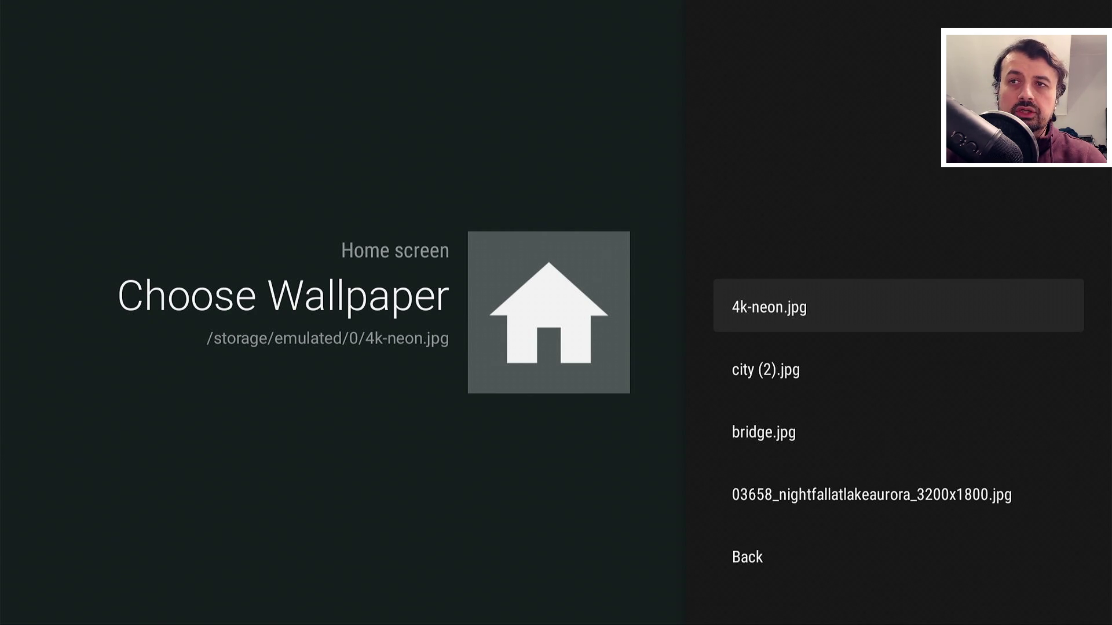
Choose bridge.jpg as the launcher's default wallpaper and go back to the home screen
key(Down)
key(Down)
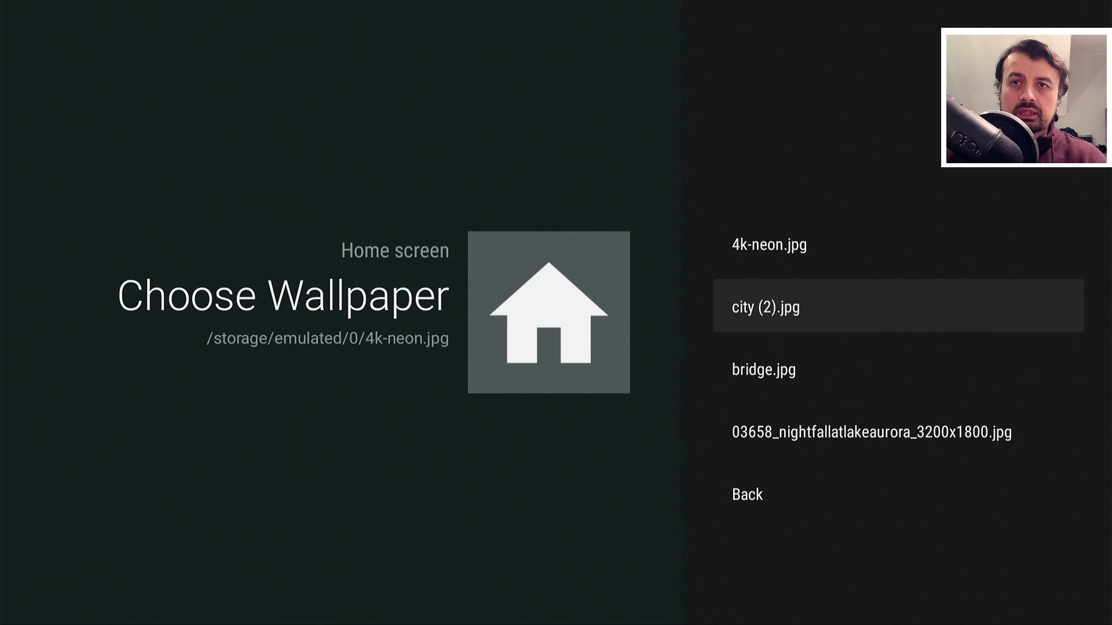
key(Down)
key(Up)
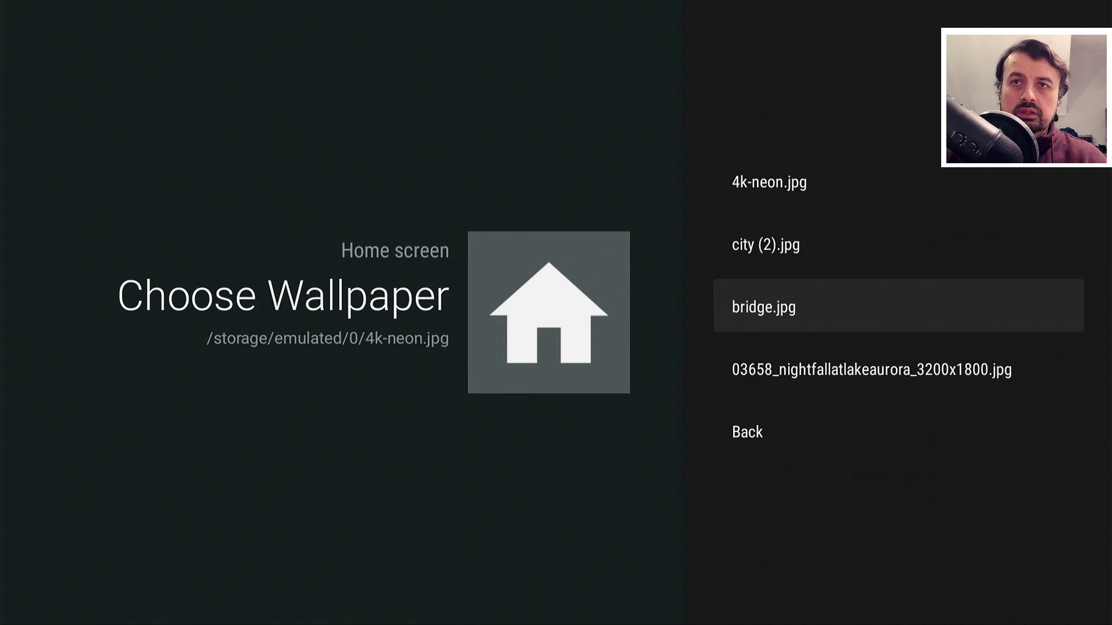
key(Return)
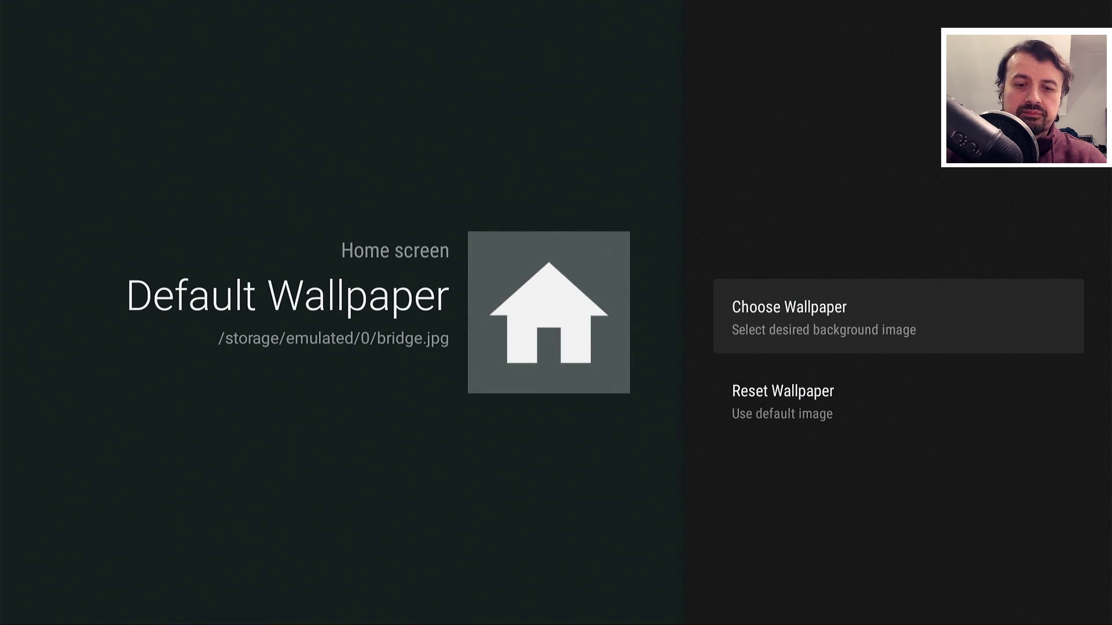
key(Escape)
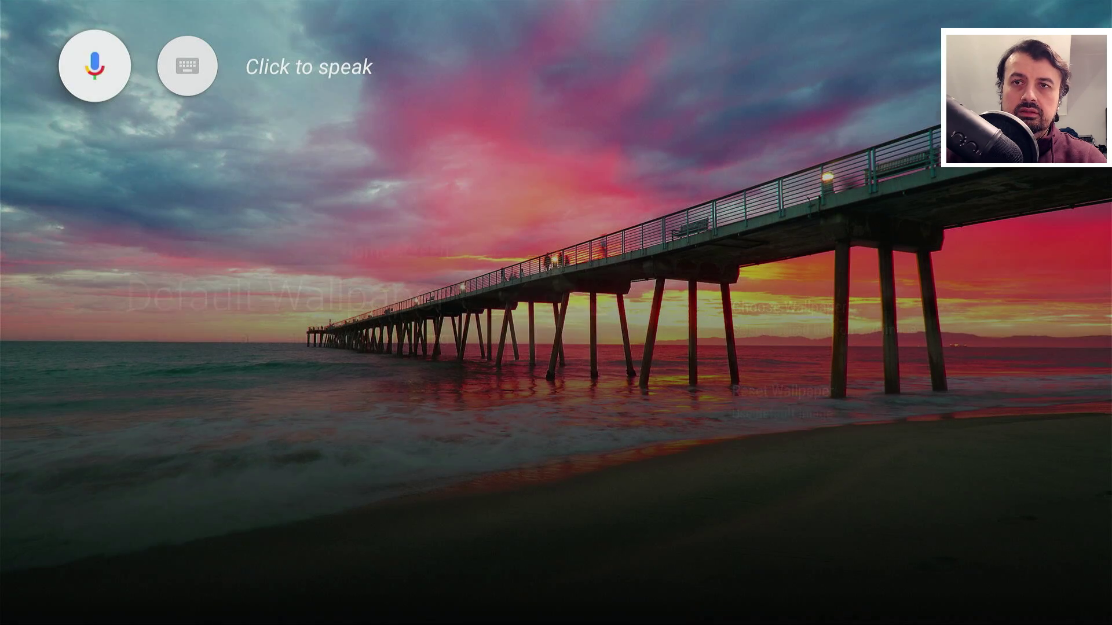
Look over the new wallpaper behind the Games and Apps rows of the home screen
key(Down)
key(Down)
key(Right)
key(Right)
key(Right)
key(Right)
key(Up)
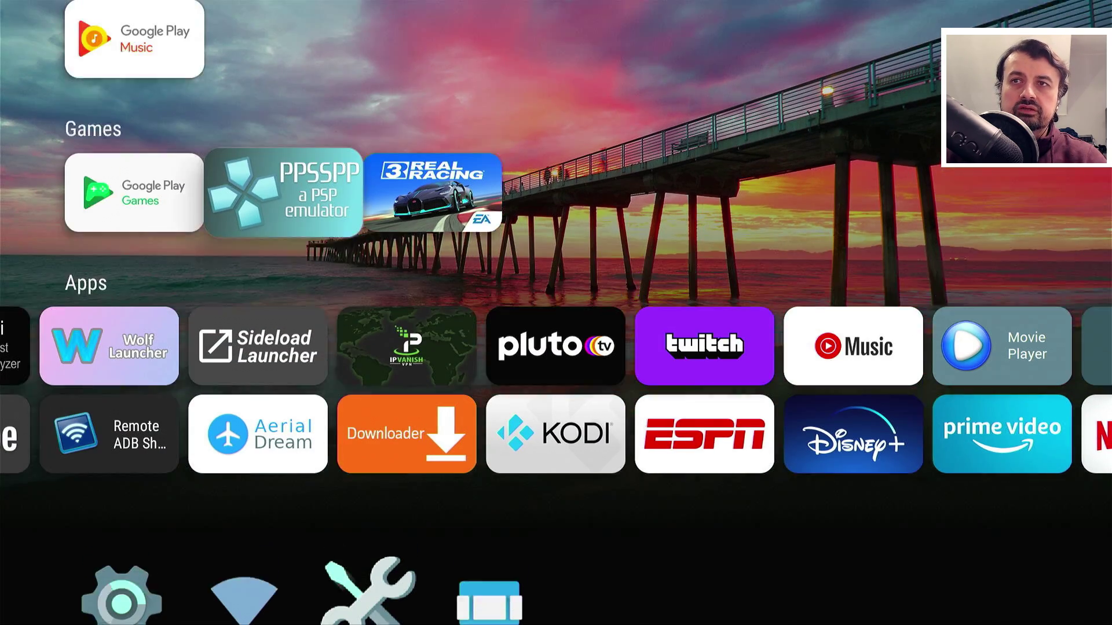
Review the size, corner radius and frame options under Banners Appearance in the launcher settings, then return to the main Home screen settings
key(Down)
key(Down)
key(Return)
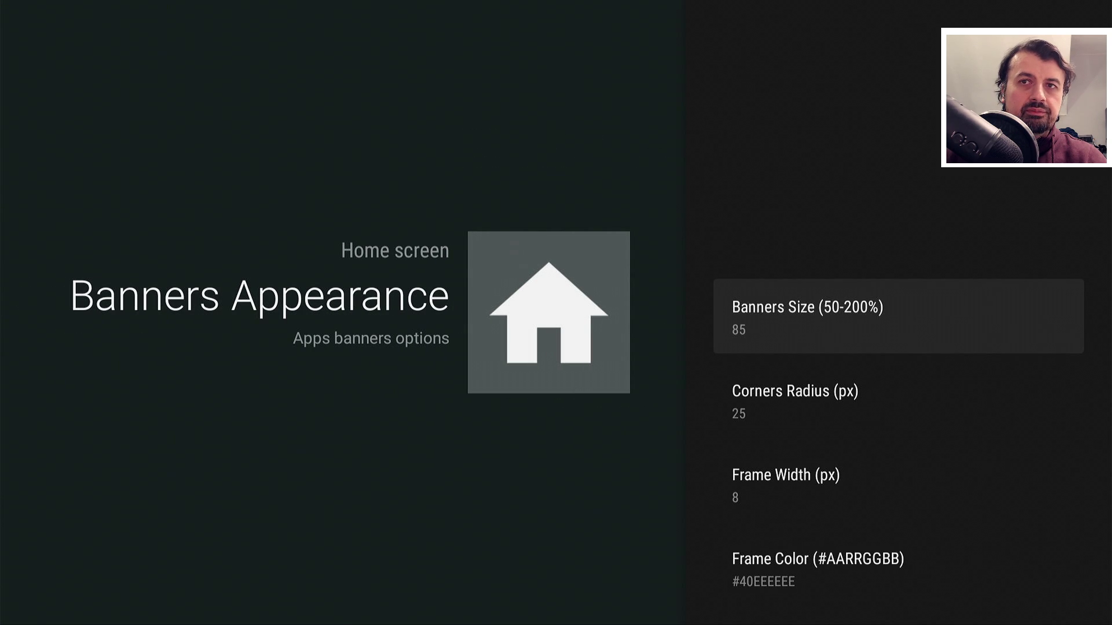
key(Down)
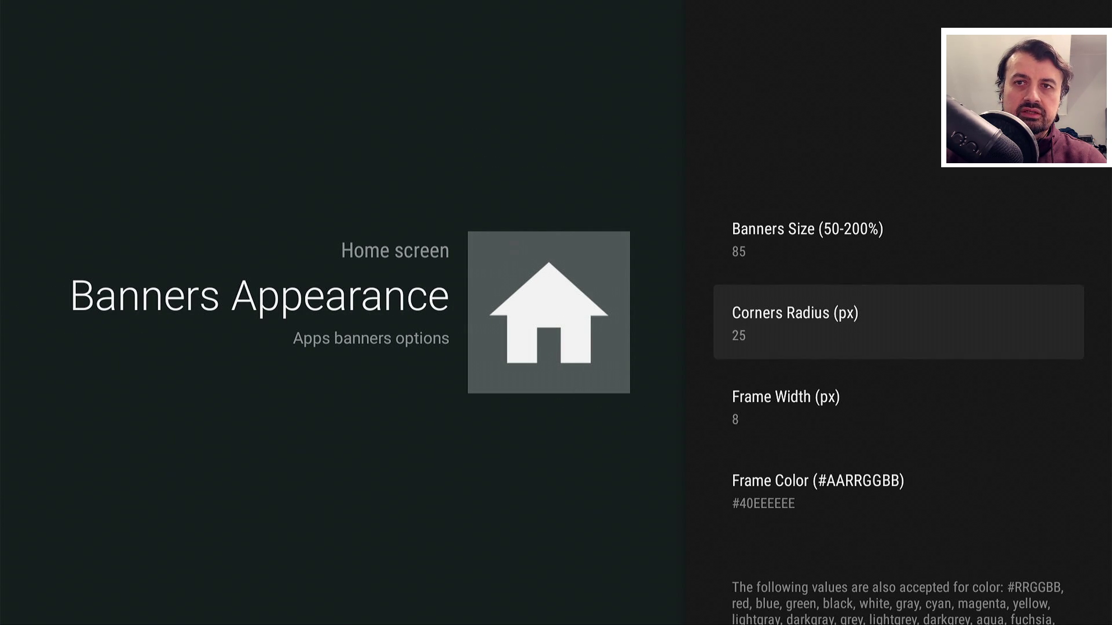
key(Down)
key(Up)
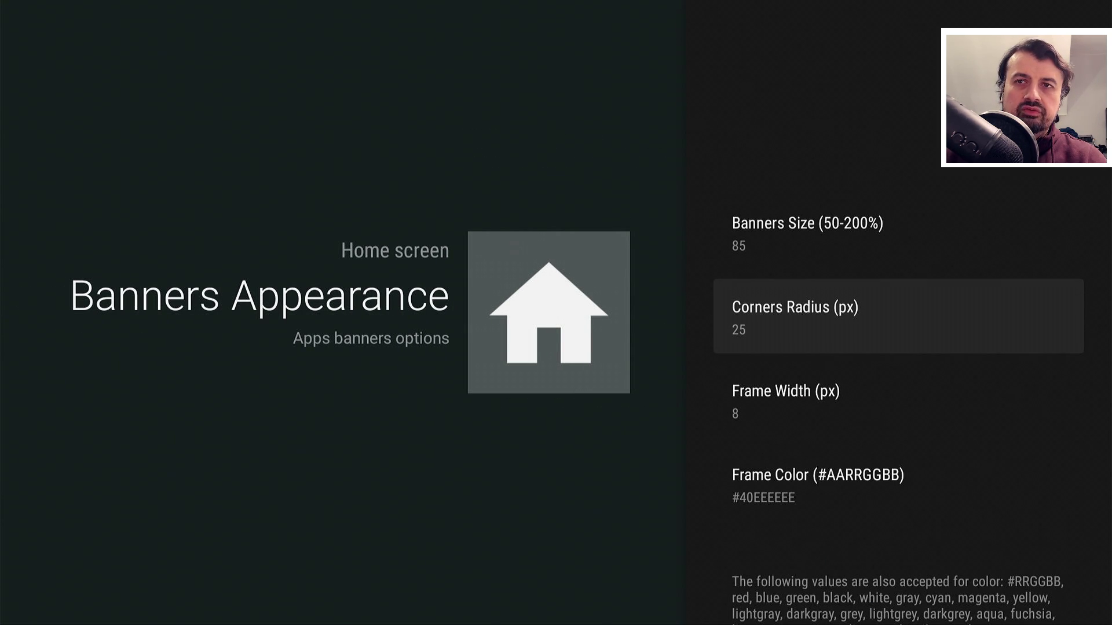
key(Escape)
key(Escape)
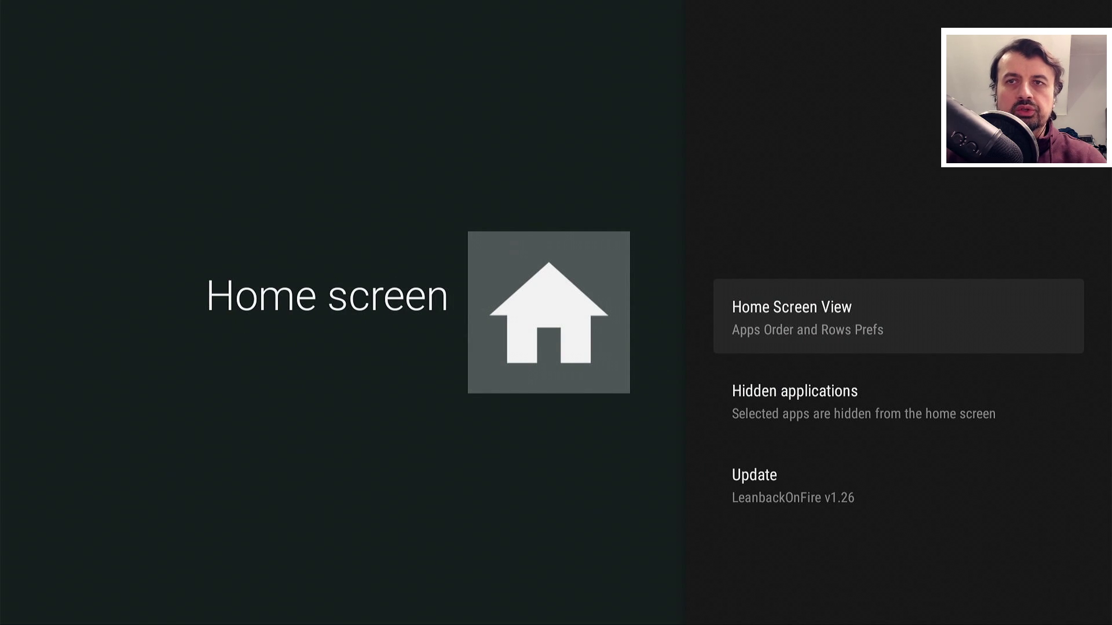